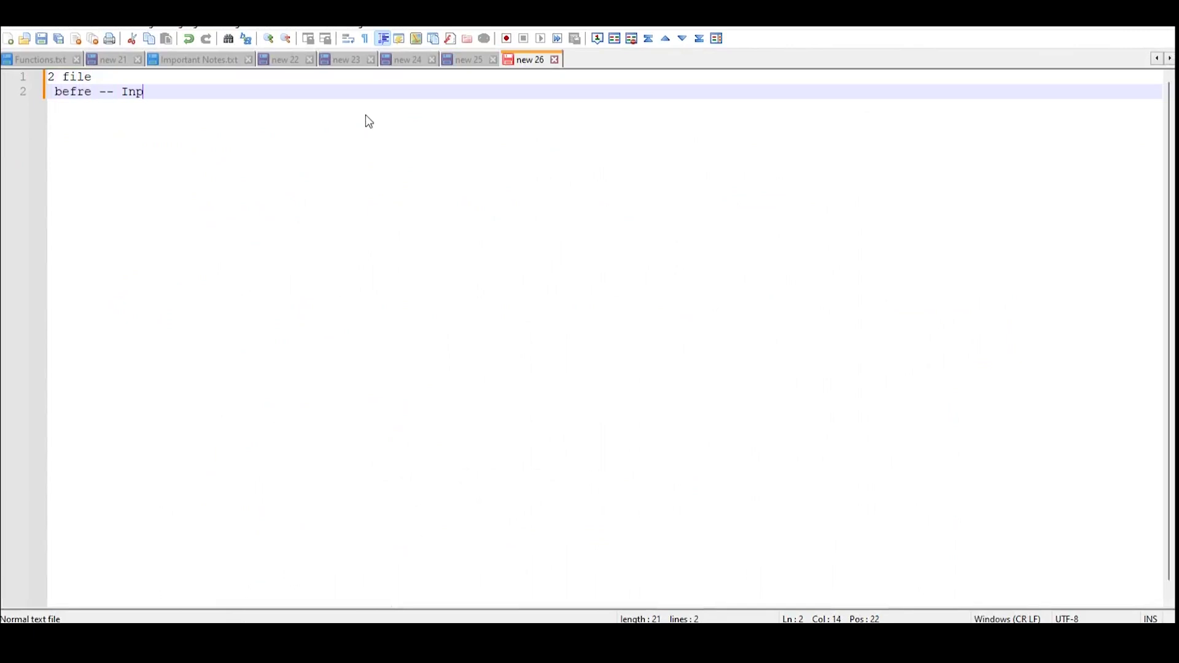
Add the note 'after - Oput for fitst' and, a few lines below, the path note '2dfle/'
key("Return")
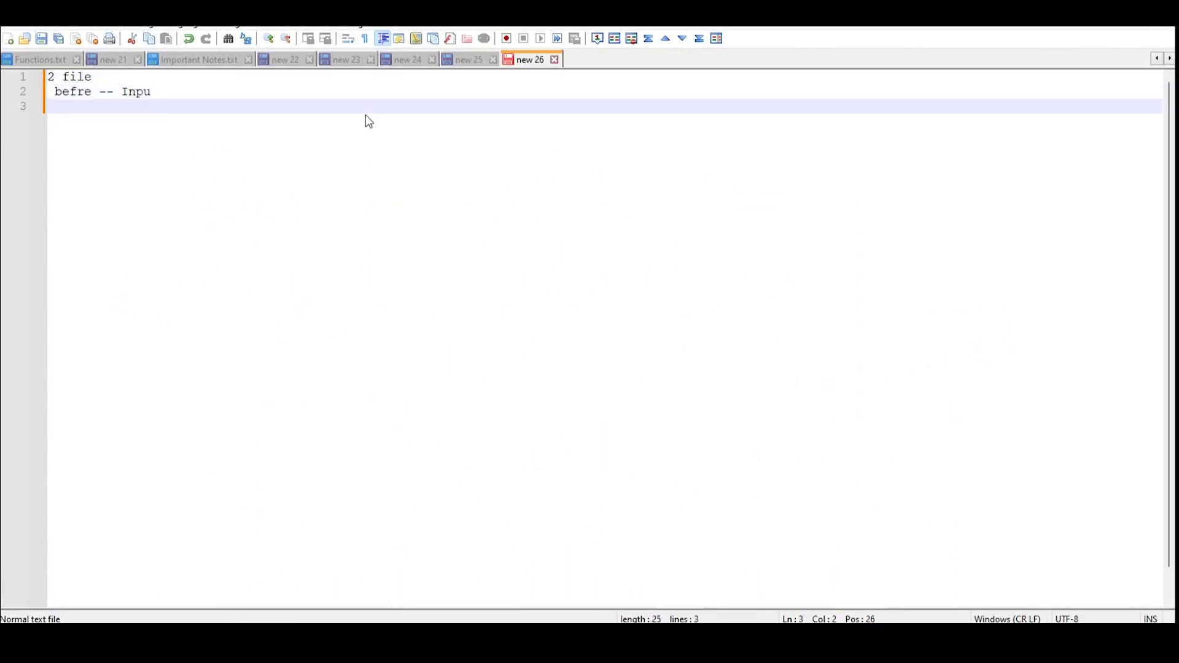
type("after - Oput  f")
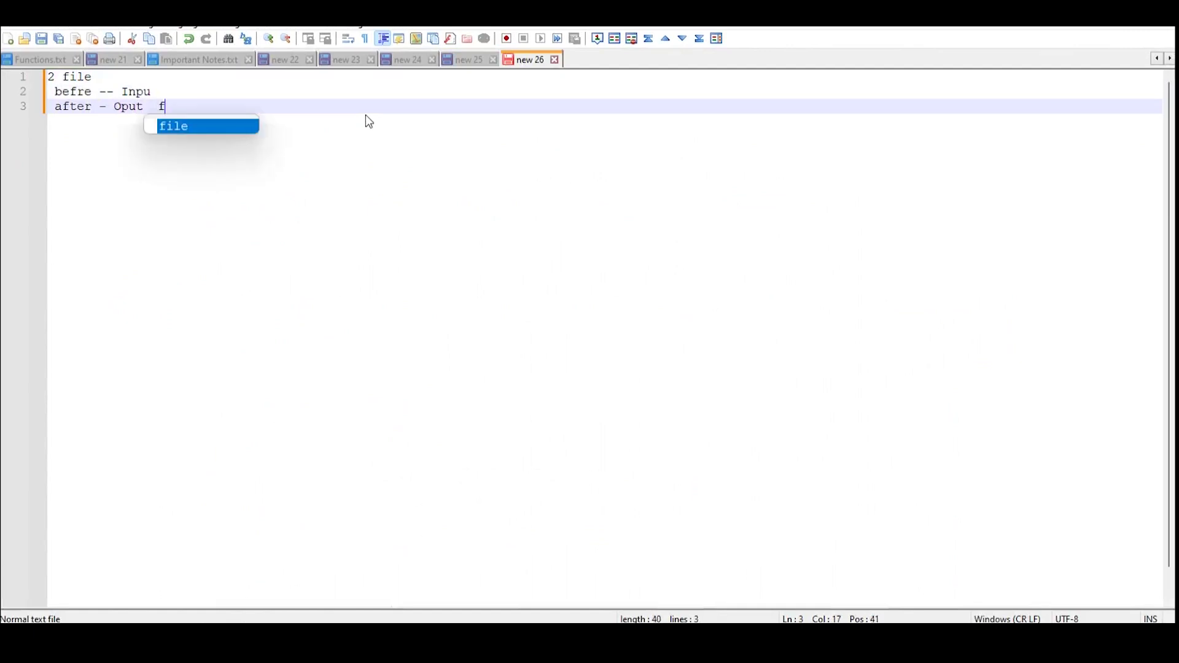
type("or fitst")
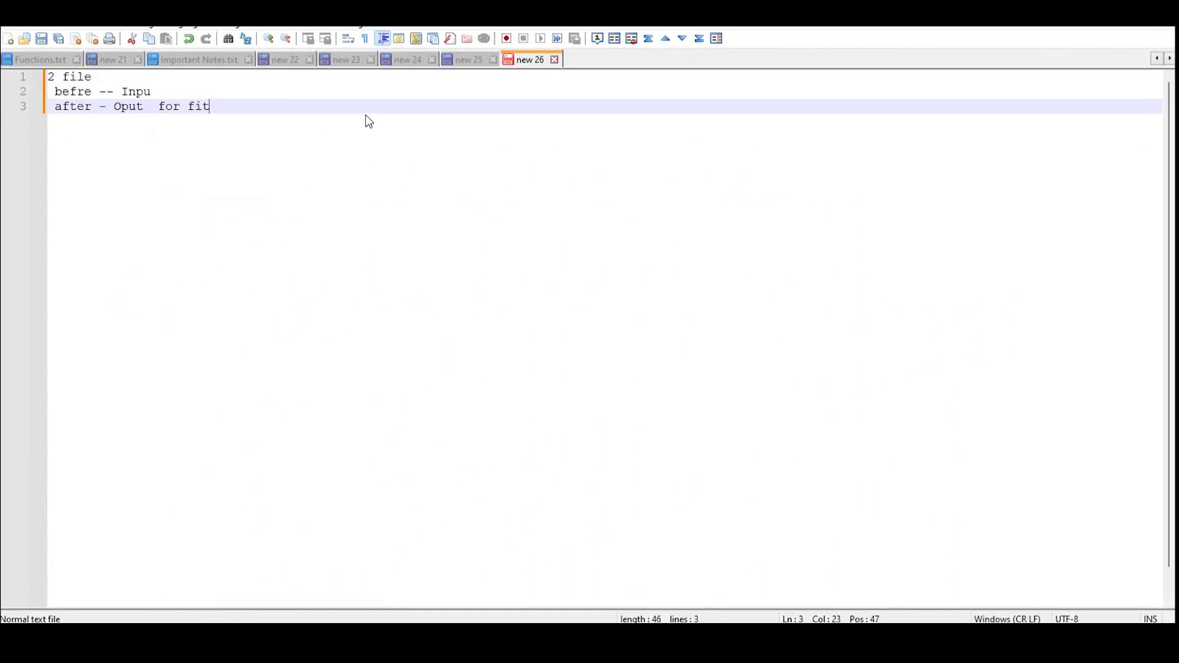
key("Return")
key("Return")
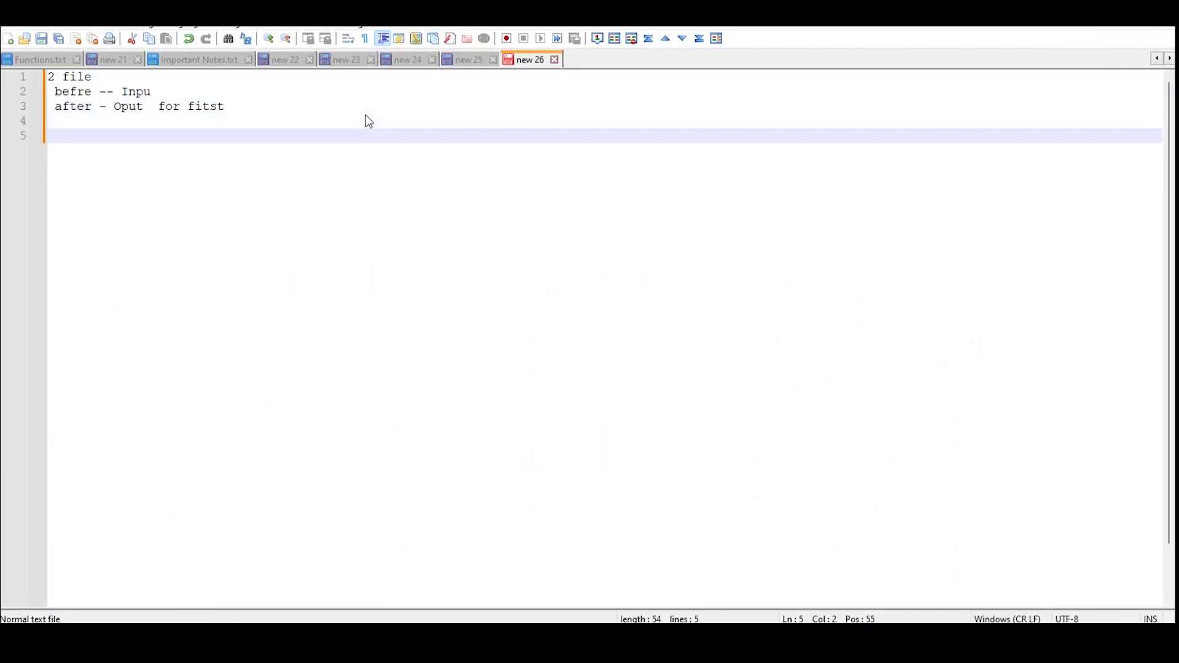
key("Return")
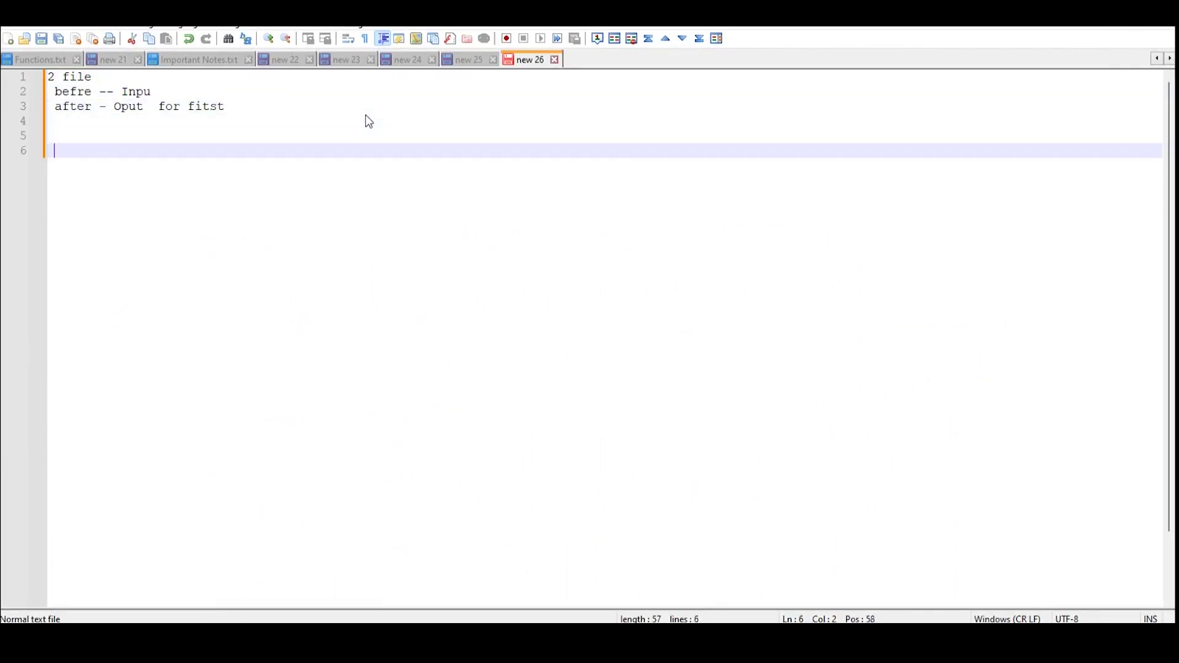
key("Return")
key("BackSpace")
key("BackSpace")
key("Return")
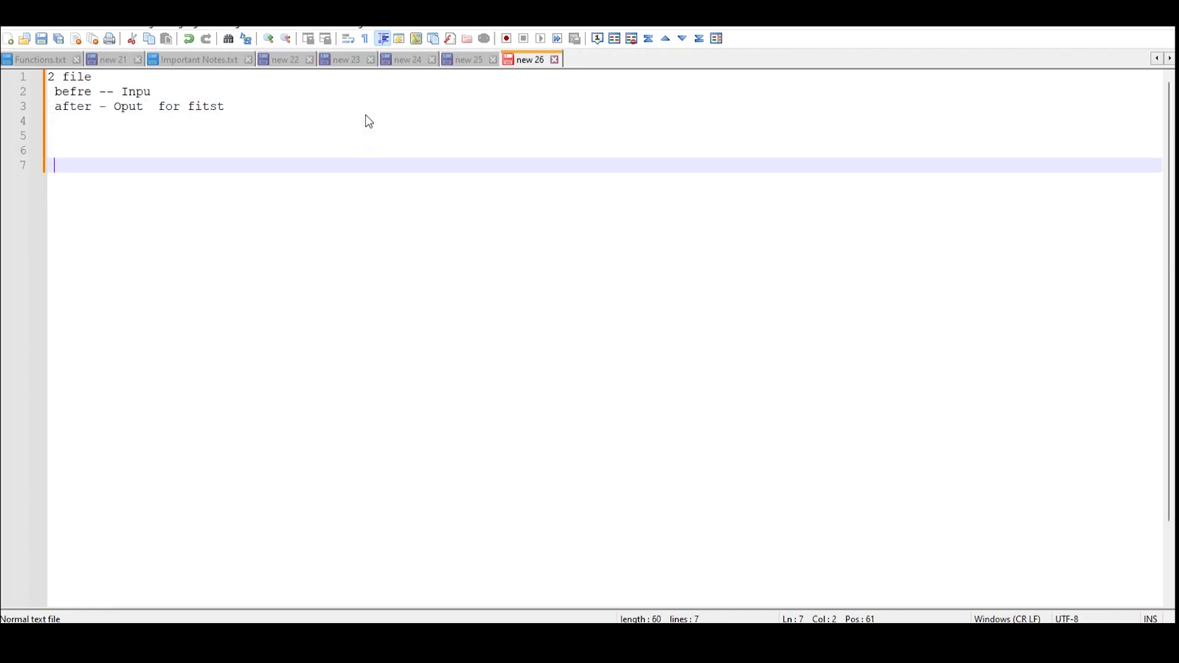
type("2dfle/")
key("Return")
key("Return")
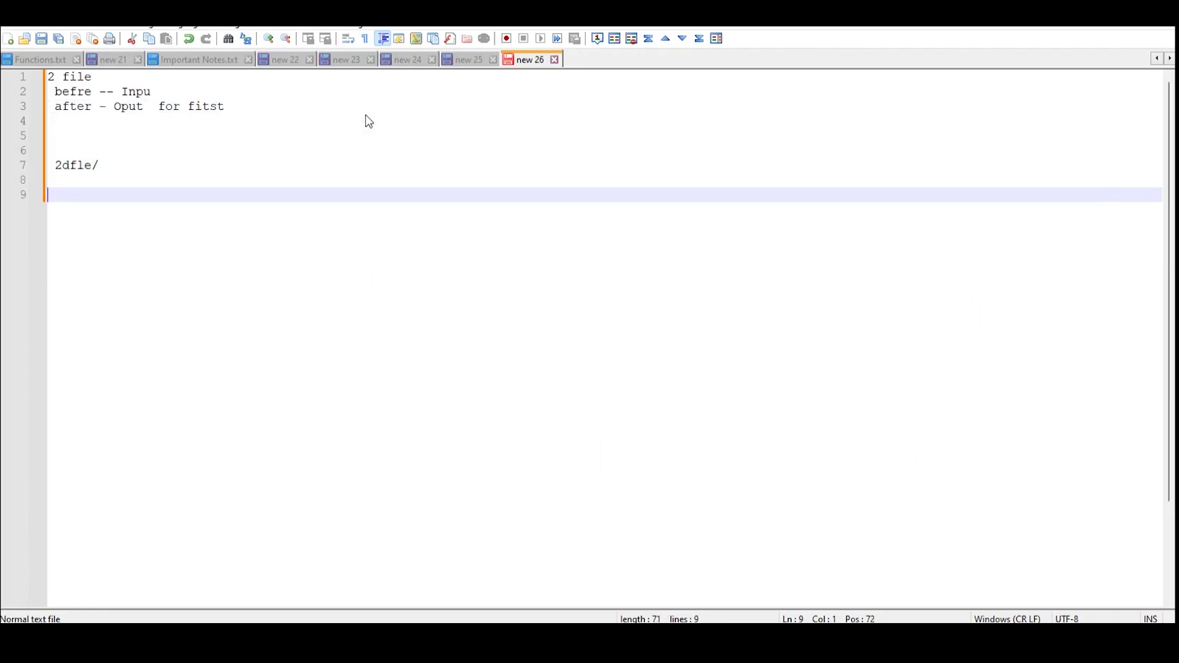
key("BackSpace")
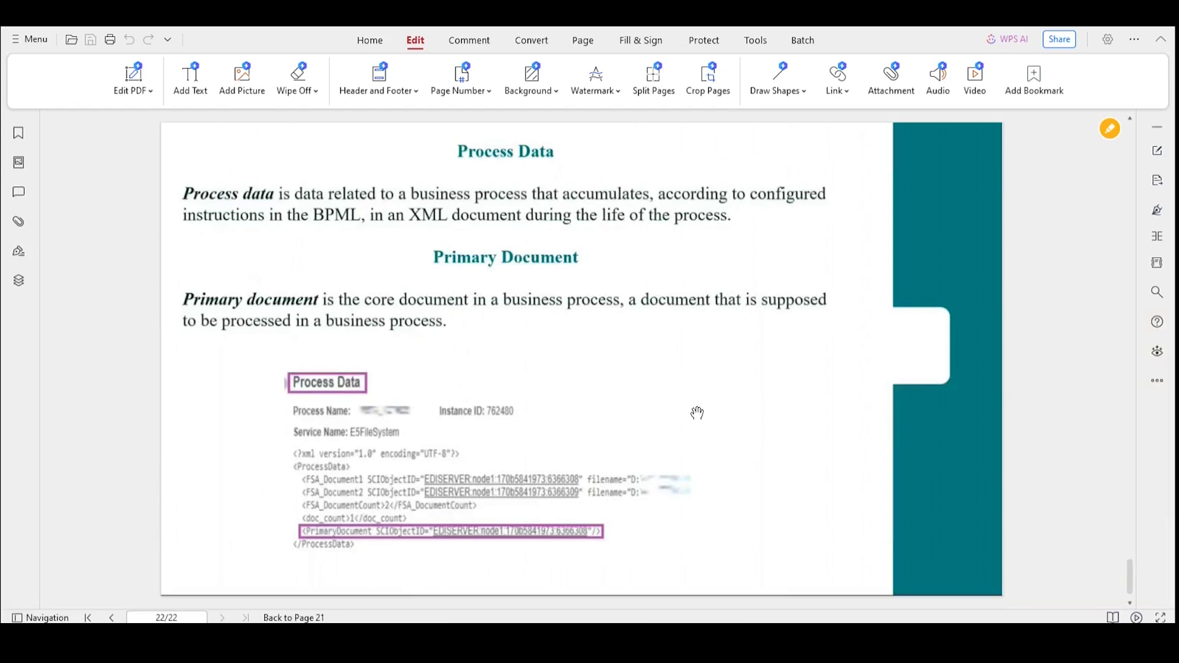
Bring up the guide's page 22 on Process Data and the Primary Document in WPS Office PDF
mouse_move(832, 633)
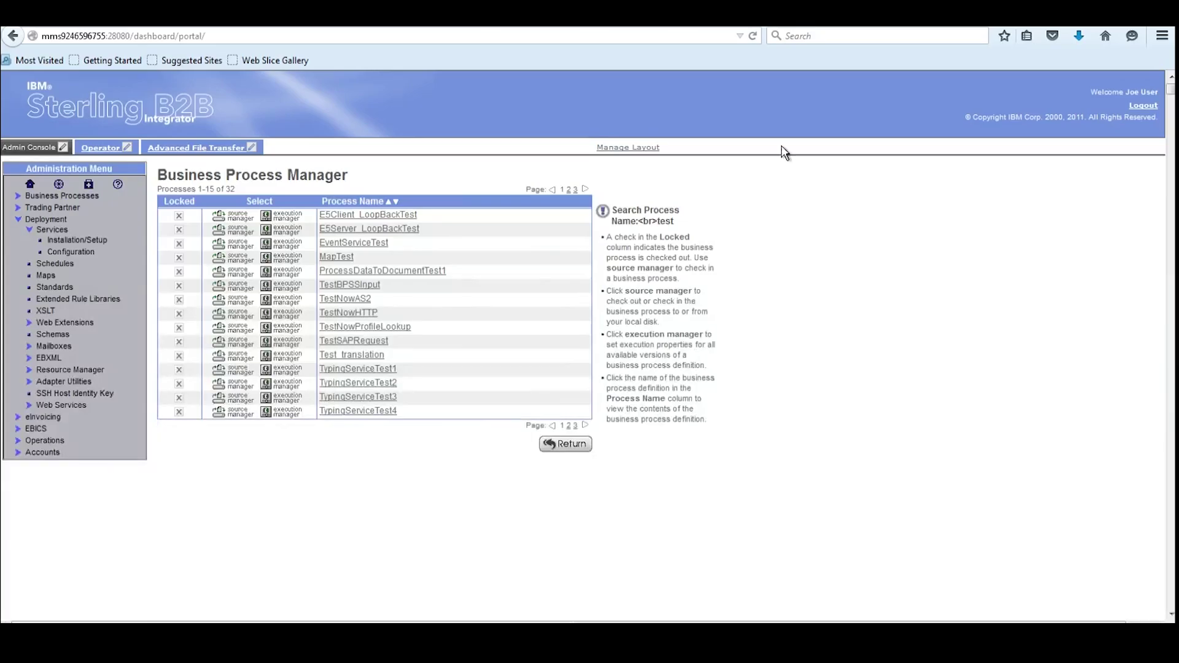
Go to Business Processes > Manager and launch Run Graphical Process Modeler with Go!
left_click(44, 220)
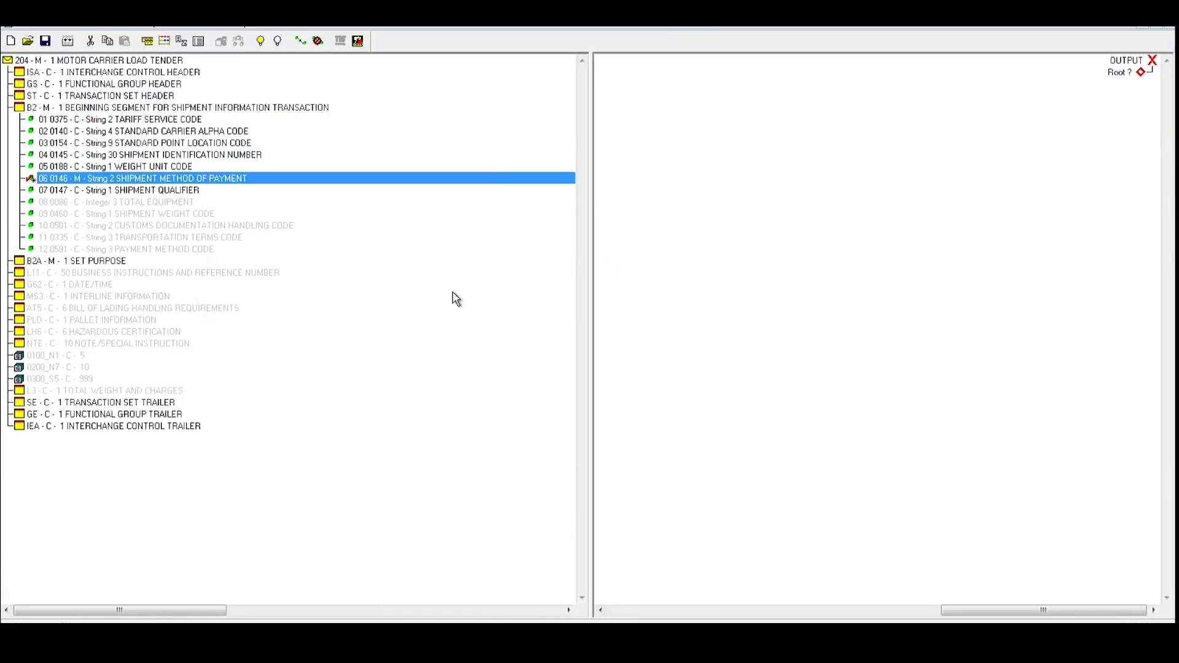
double_click(104, 109)
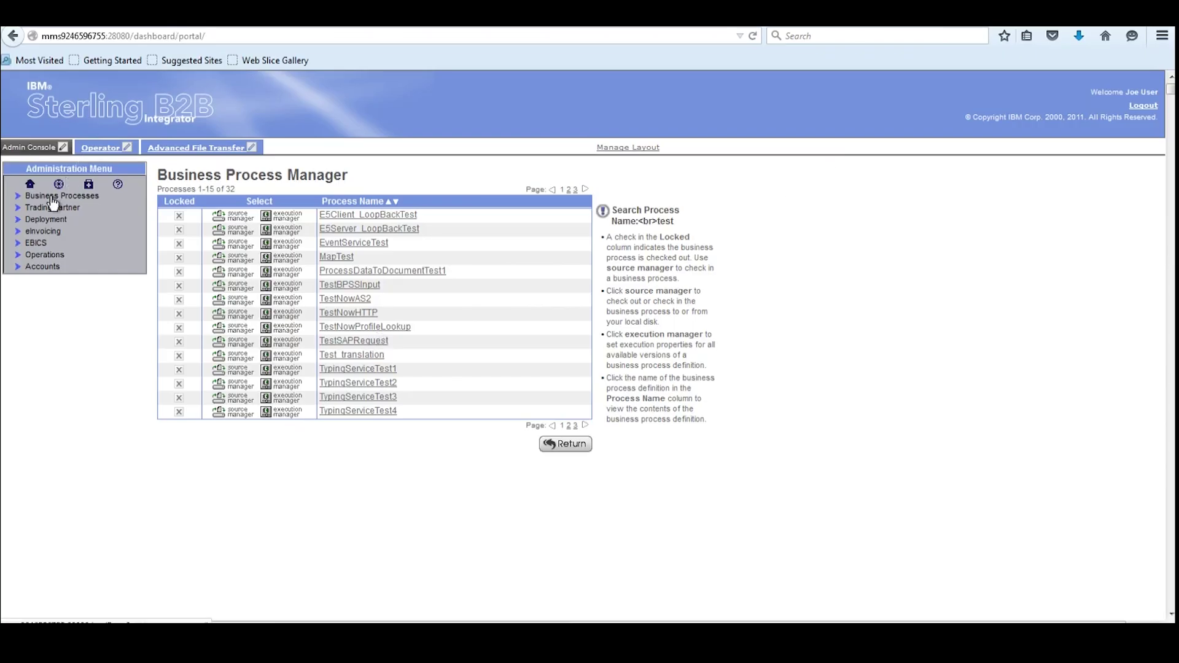
left_click(52, 197)
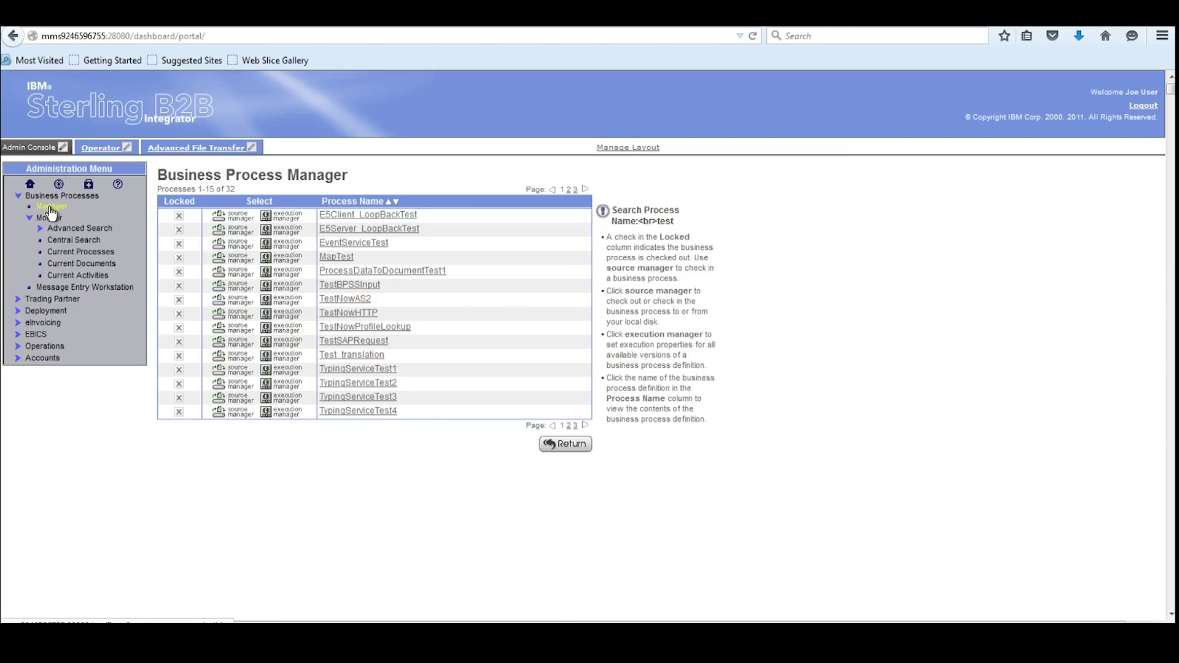
left_click(58, 209)
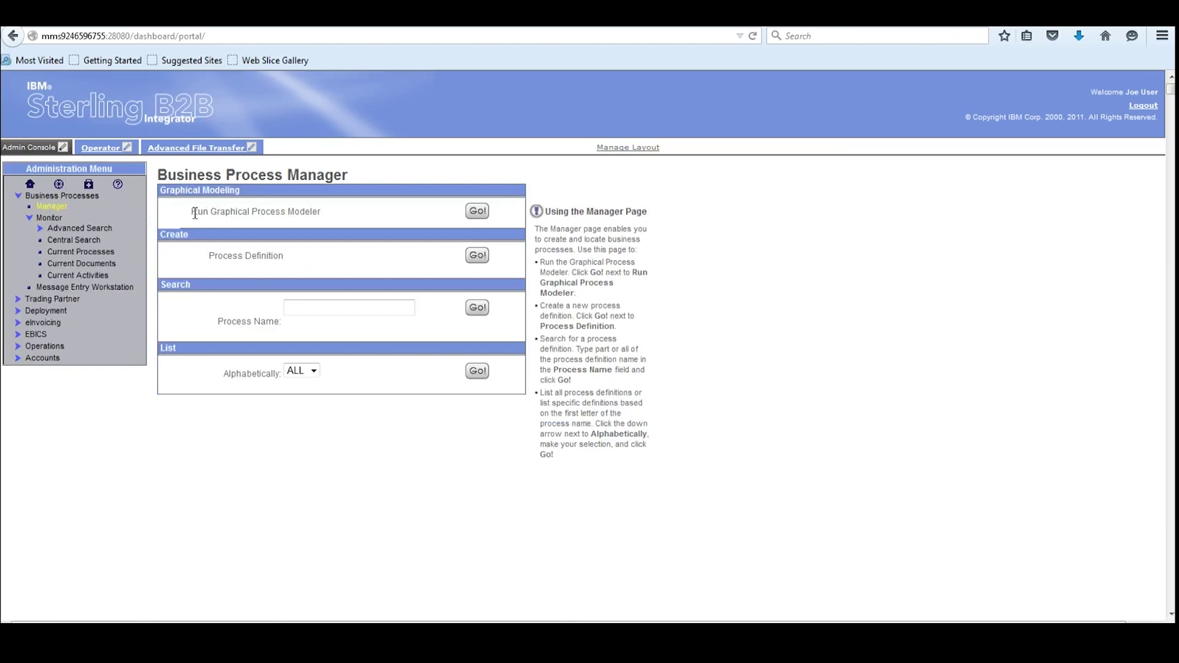
left_click_drag(192, 213, 323, 213)
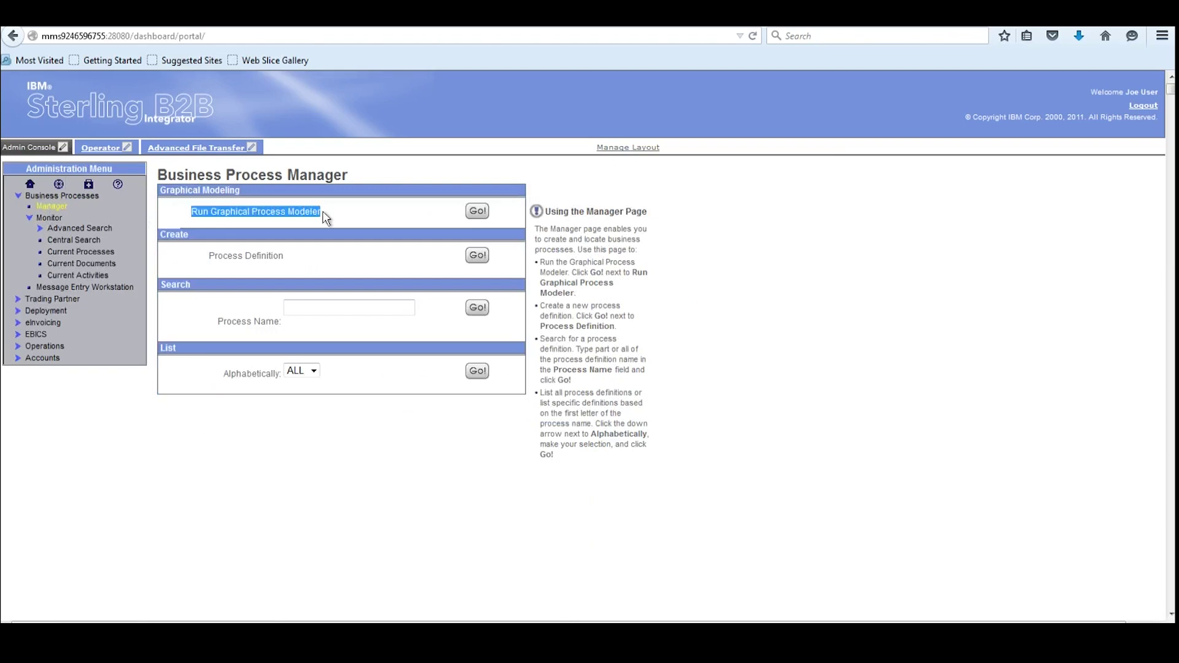
left_click(476, 213)
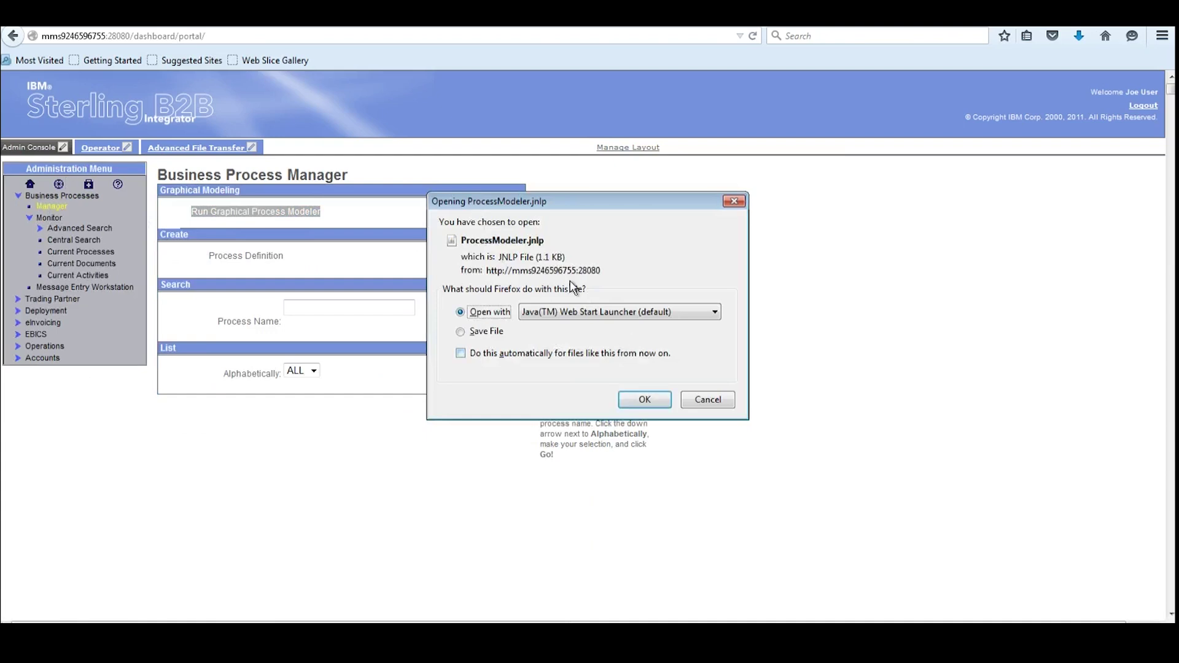
Open ProcessModeler.jnlp with Java, always trust the publisher, and run it
left_click(643, 400)
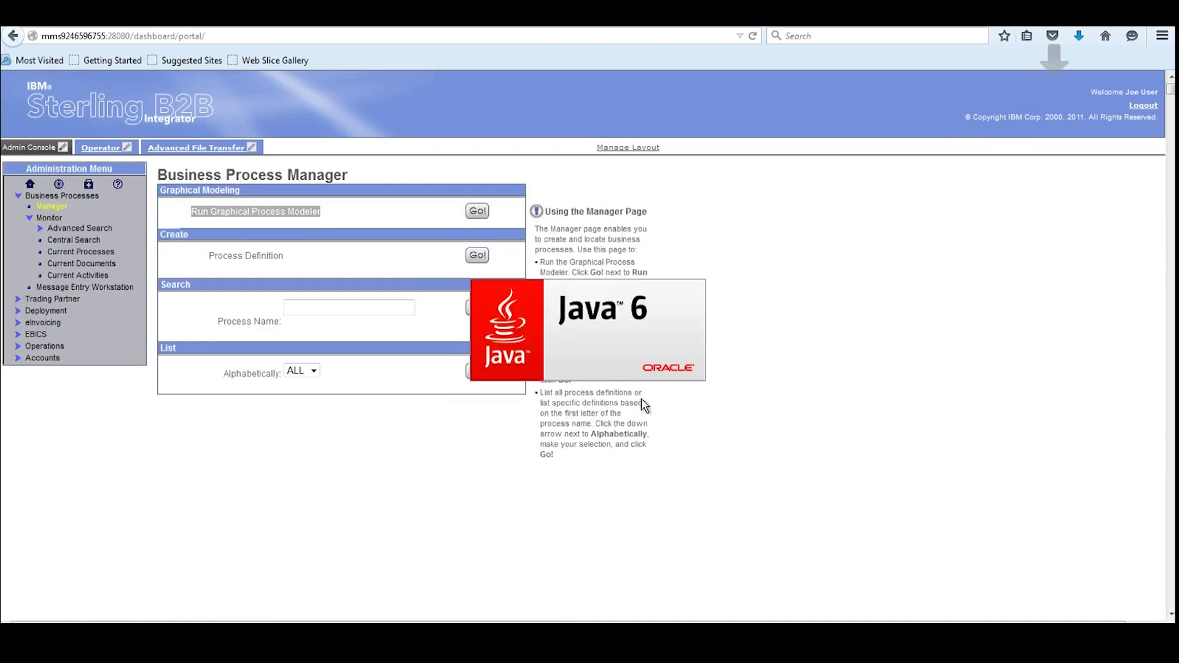
left_click(533, 317)
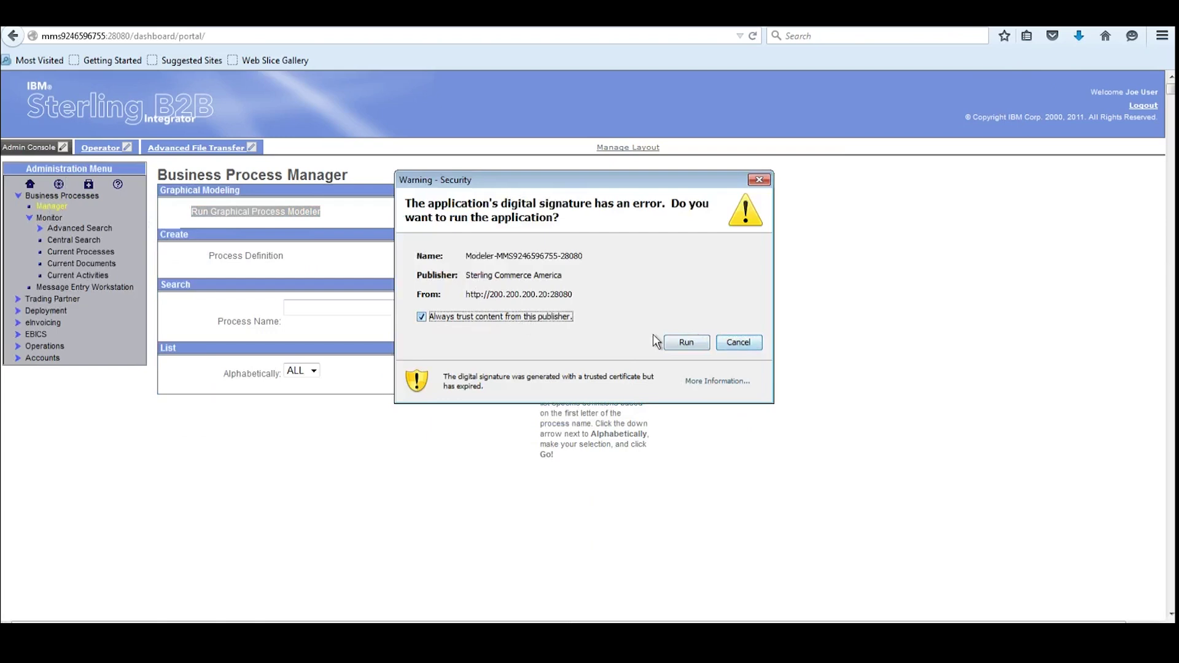
left_click(668, 343)
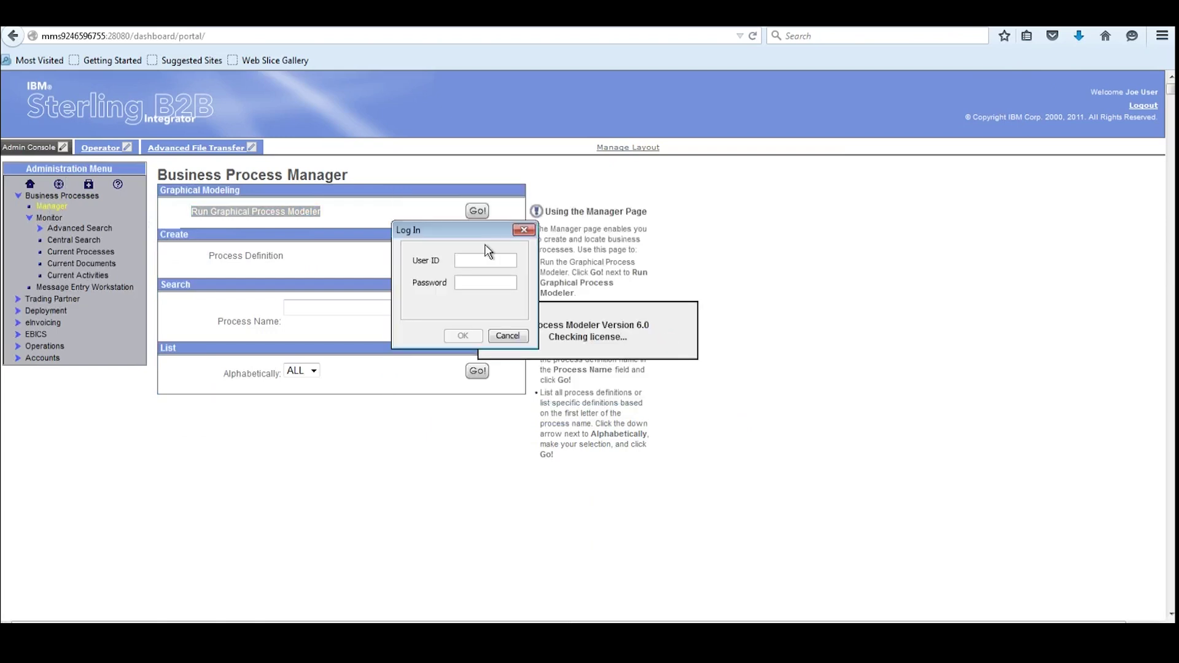
Sign in with the administrator user ID and password, retyping the mistyped password
type("admin")
left_click(483, 280)
type("**********")
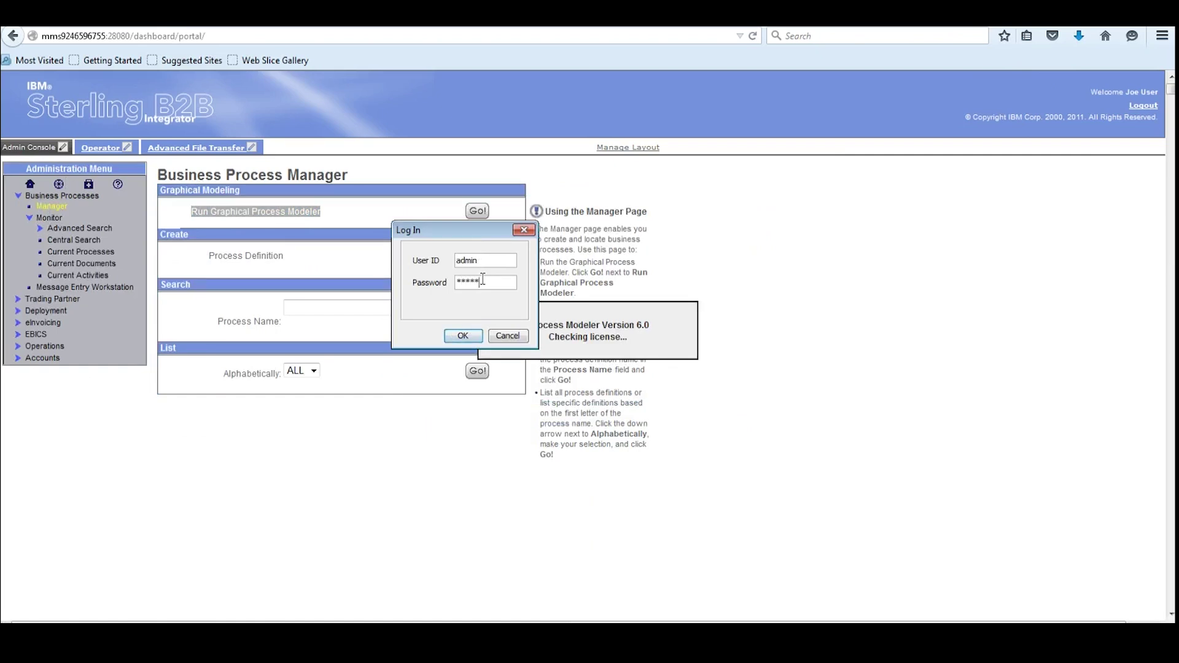
left_click(463, 335)
double_click(491, 285)
type("********")
key("Return")
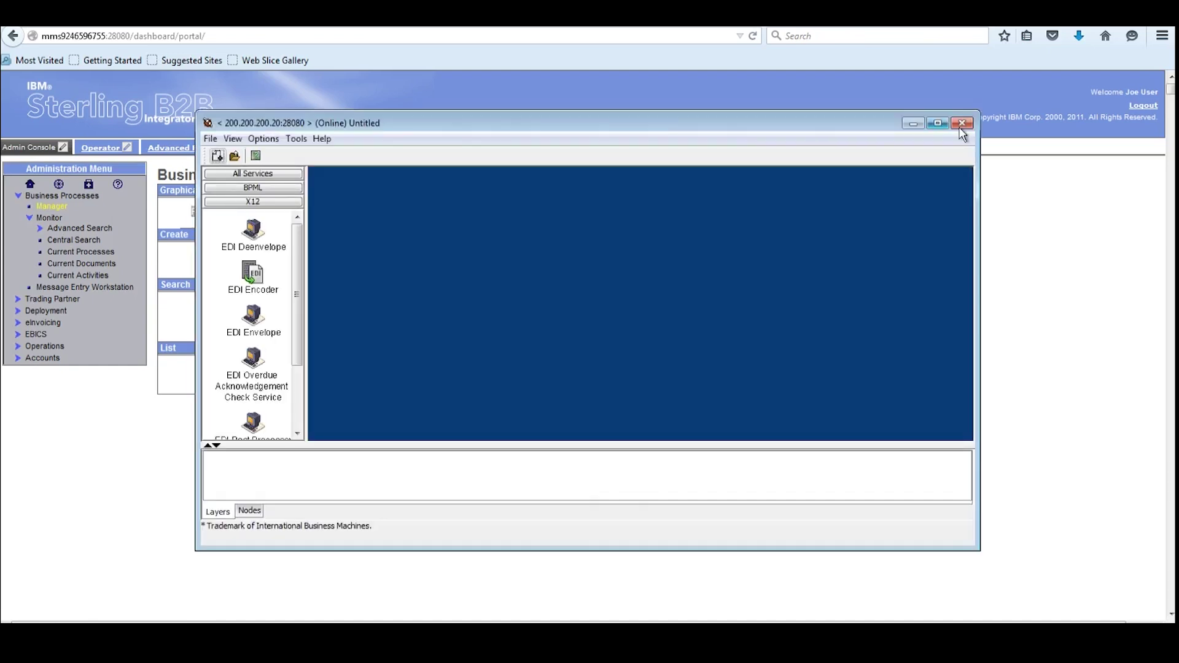
Maximize the modeler, enlarge the canvas area, and start a new Untitled business process
left_click(937, 123)
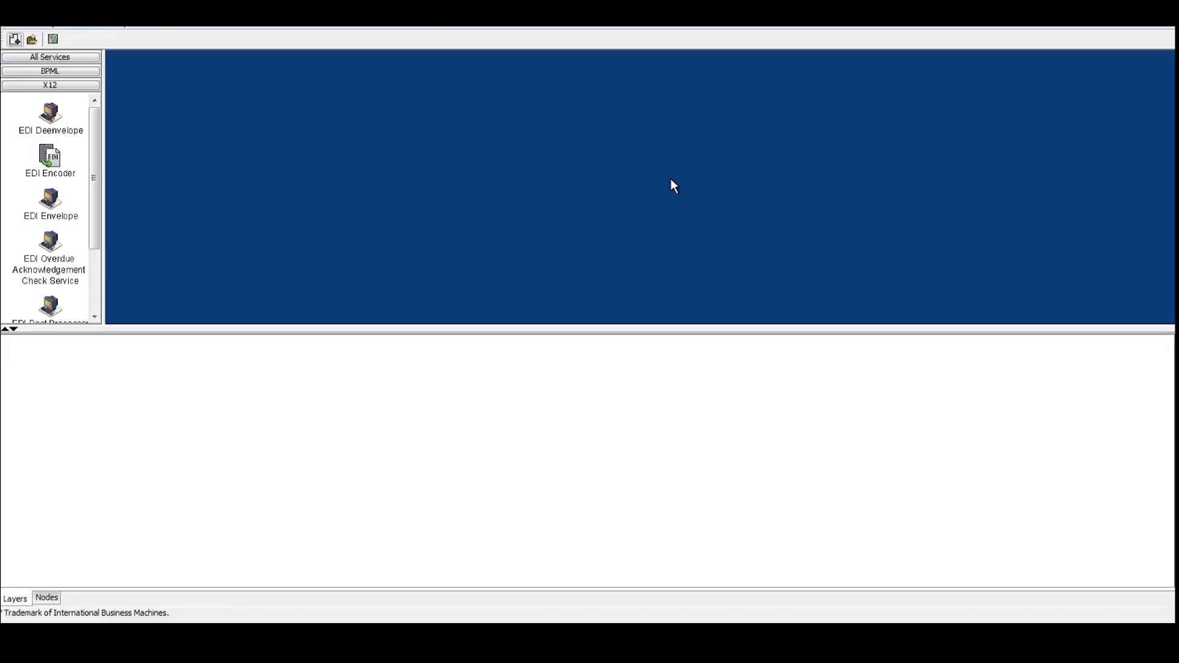
left_click_drag(602, 332, 596, 420)
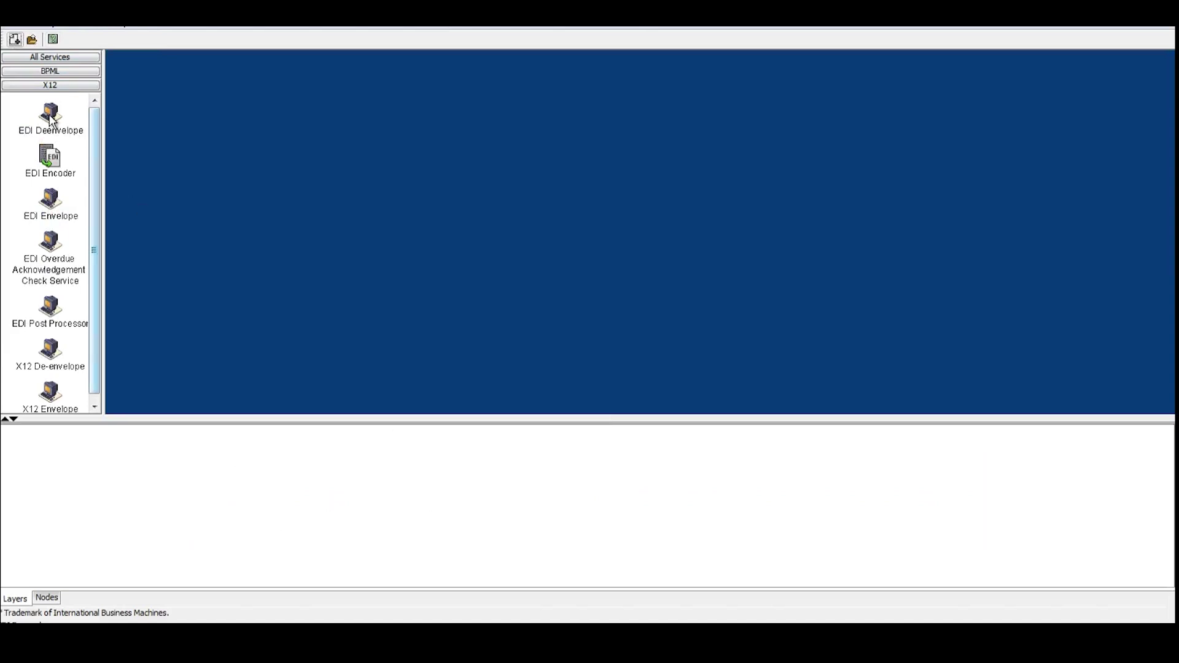
left_click(14, 39)
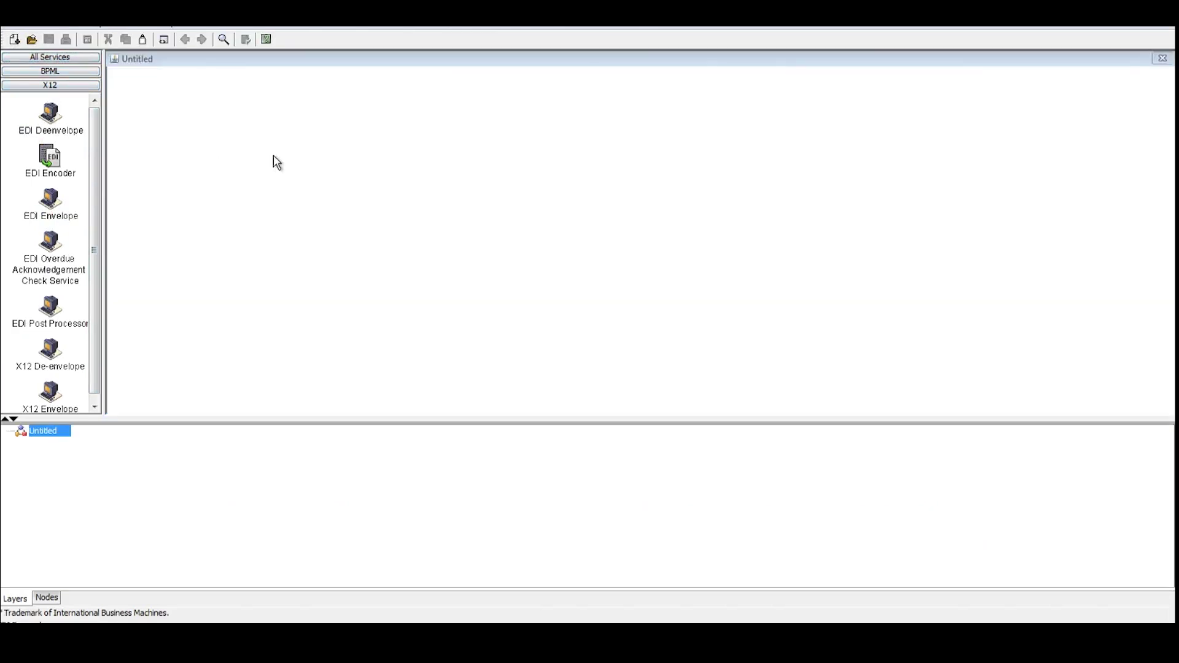
Place a trial EDI Deenvelope node configured as EDIDeenvelope, then delete it from the canvas
left_click_drag(54, 119, 308, 189)
left_click(325, 195)
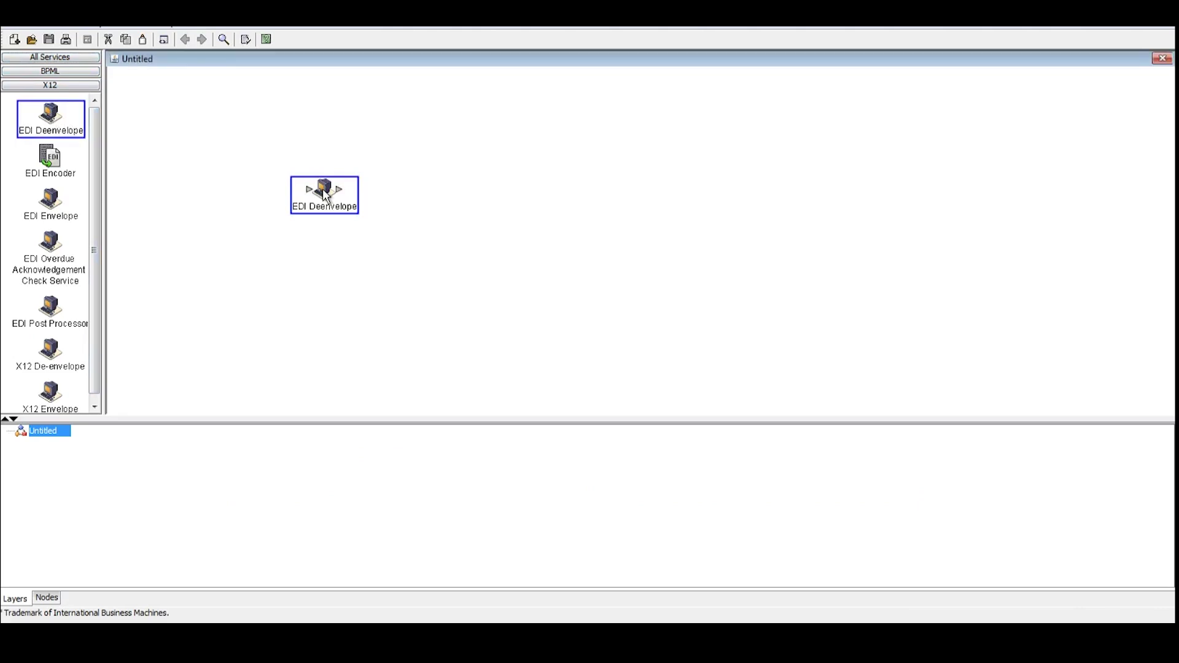
double_click(323, 194)
left_click(199, 477)
left_click(200, 499)
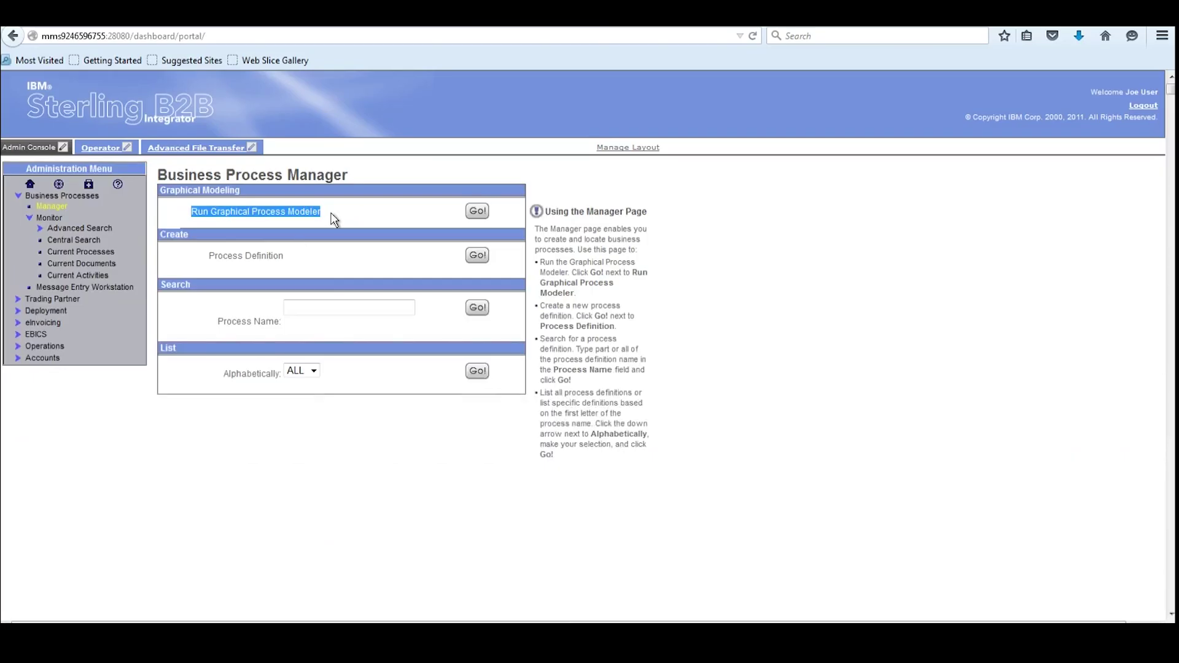
left_click(334, 219)
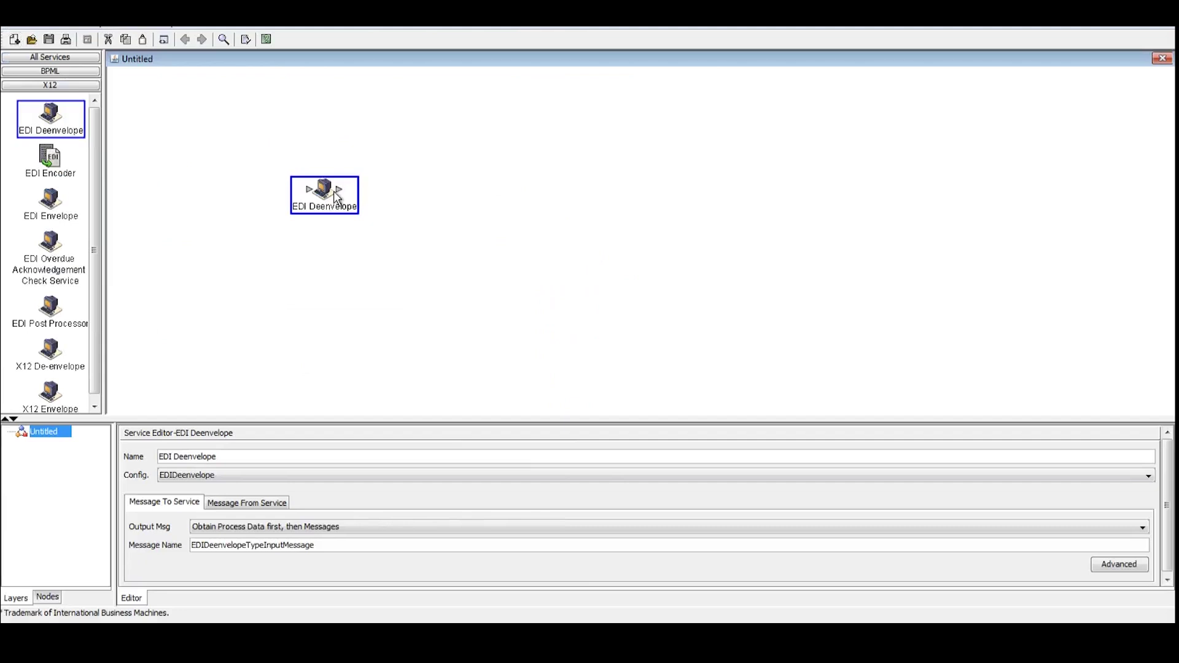
key("Delete")
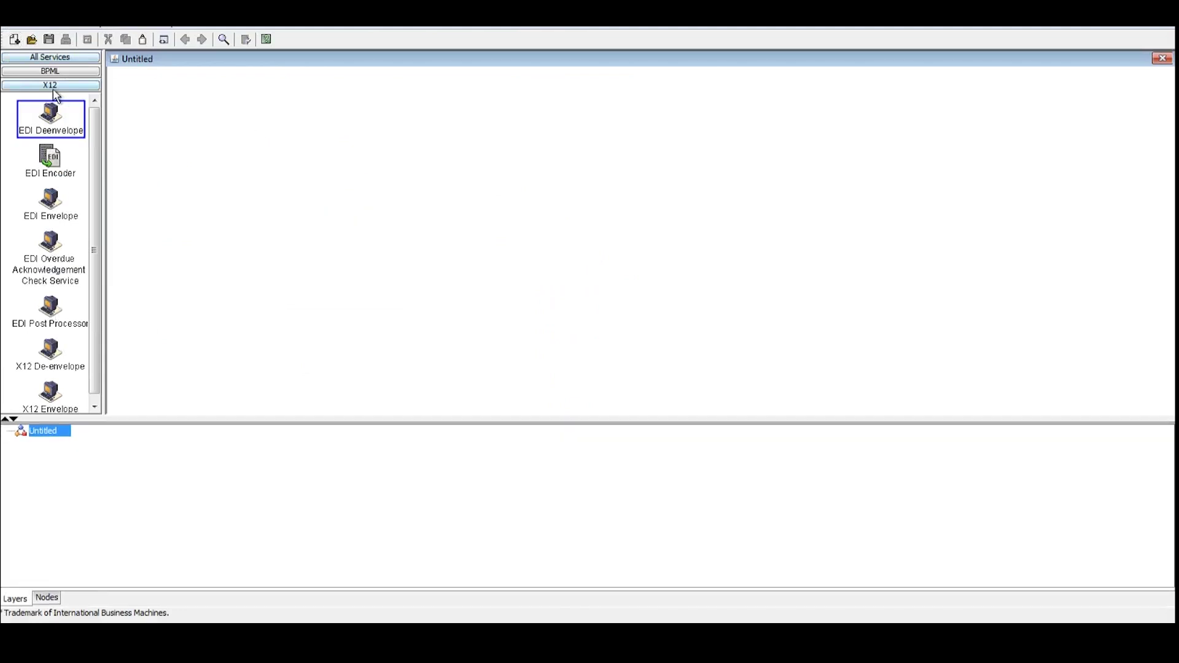
Close the BPML, All Services and X12 stencils through View > Stencil
left_click(60, 28)
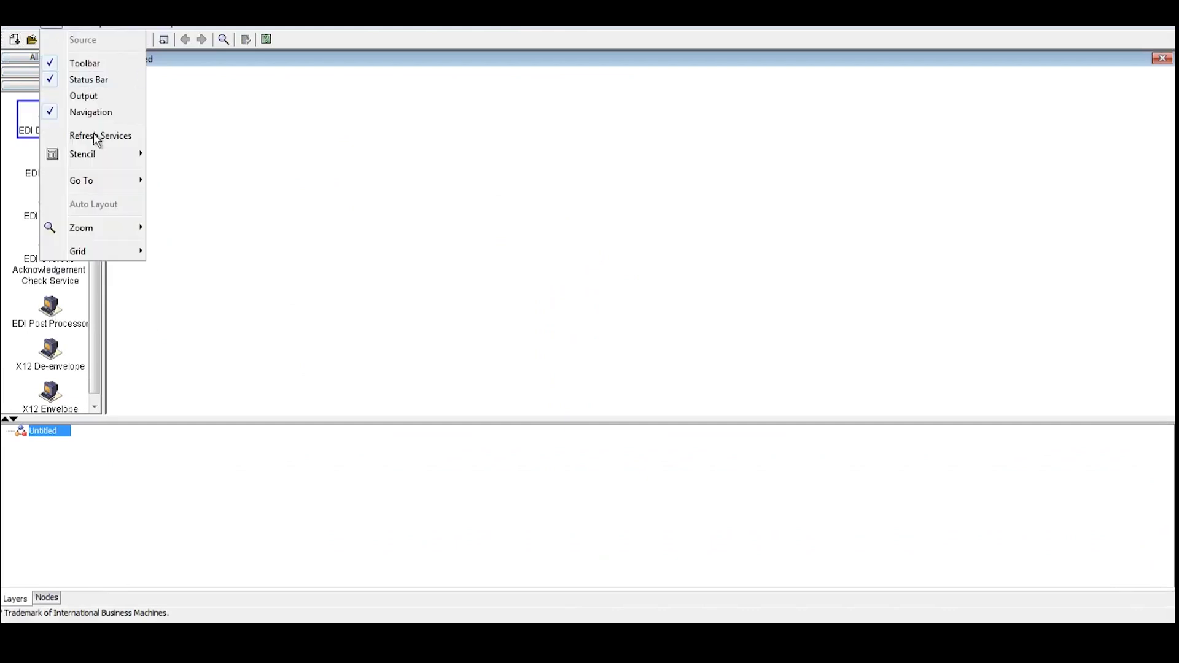
mouse_move(97, 161)
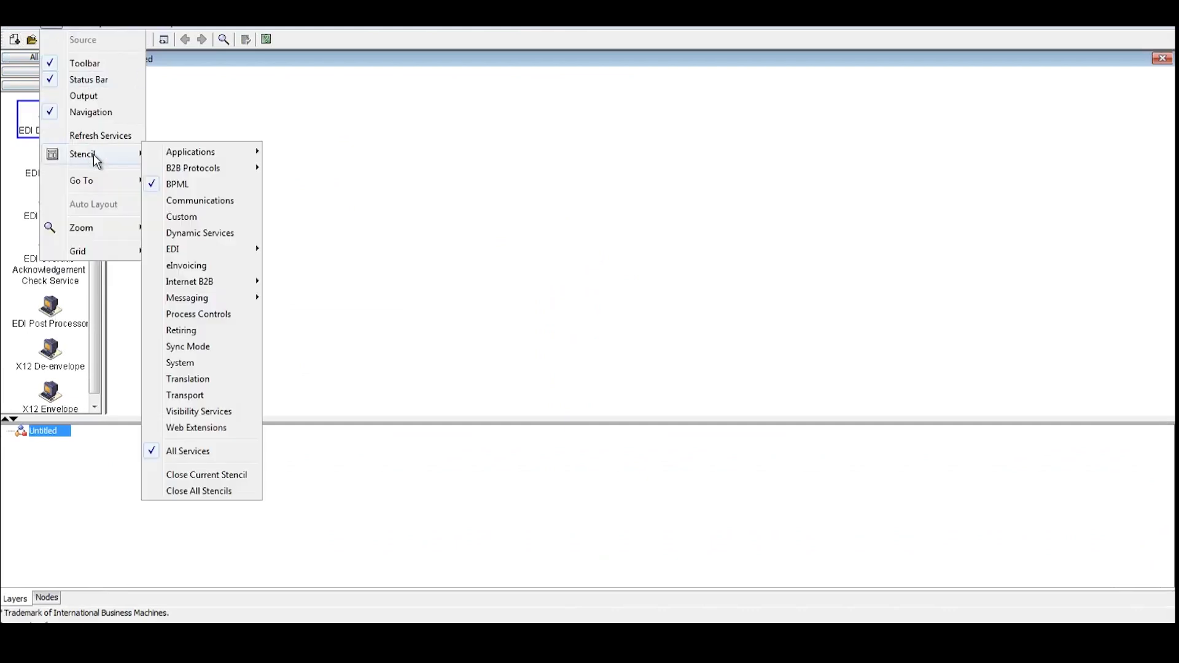
left_click(155, 186)
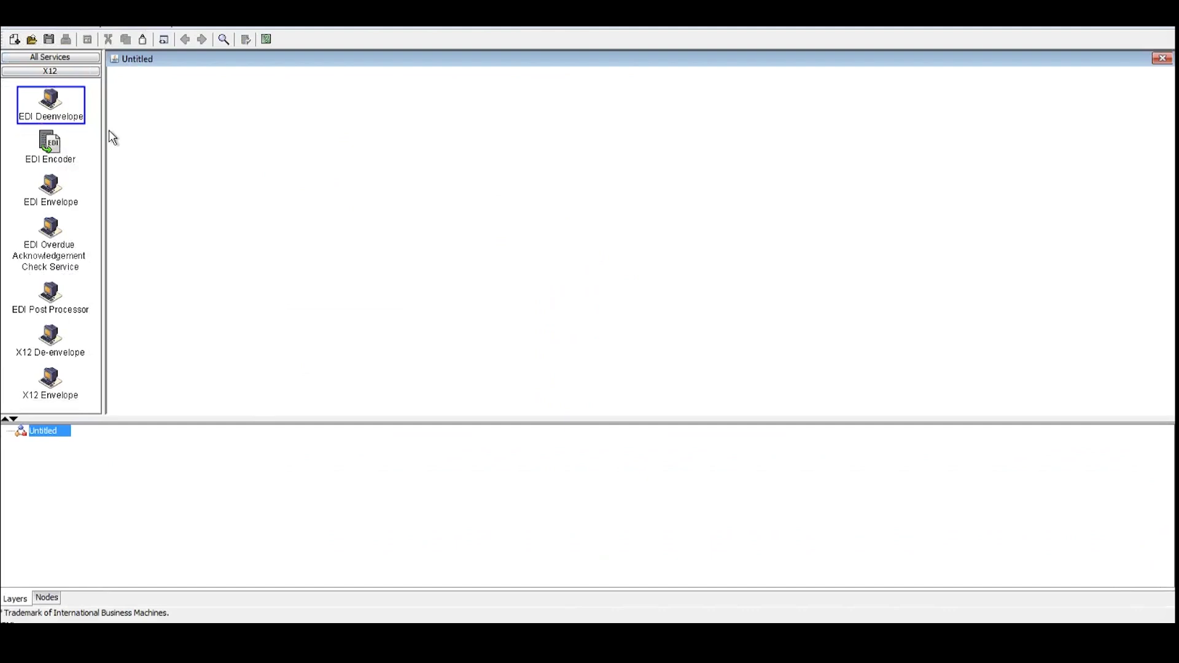
left_click(52, 29)
mouse_move(95, 155)
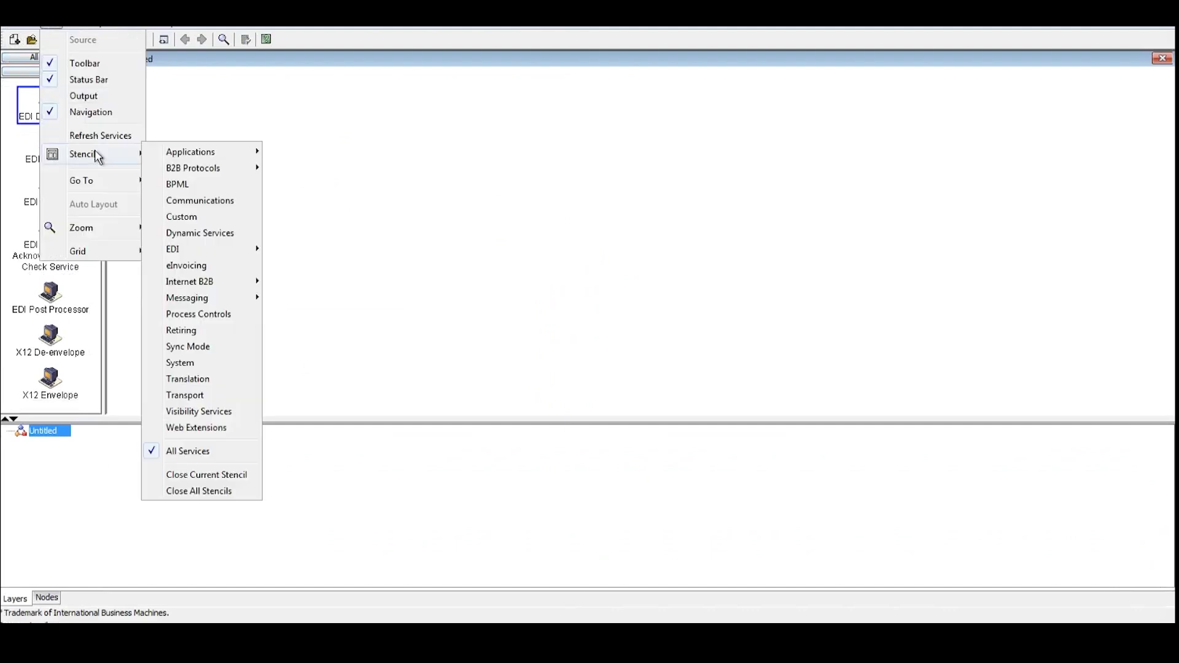
left_click(191, 450)
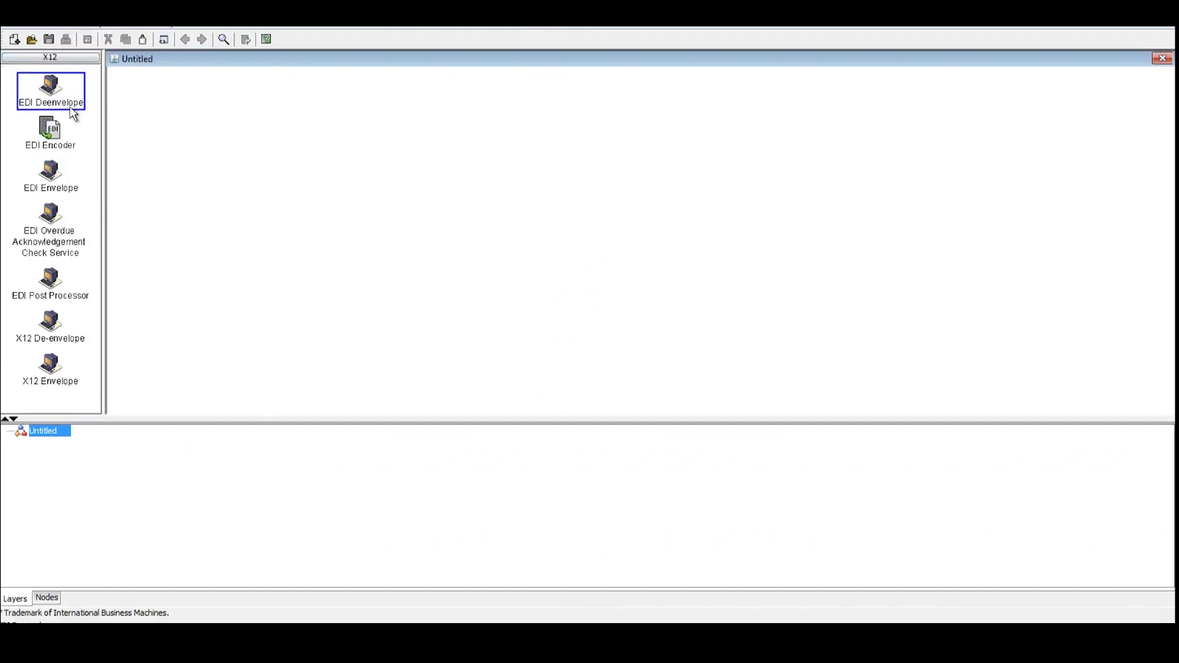
left_click(51, 28)
mouse_move(98, 163)
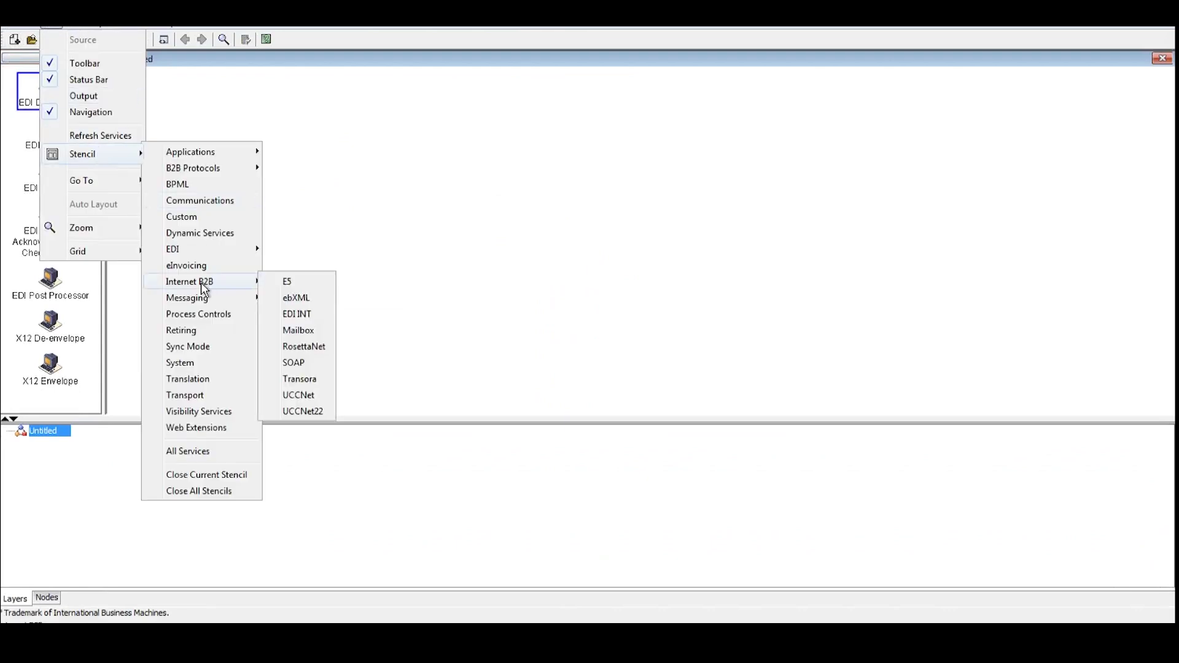
mouse_move(239, 252)
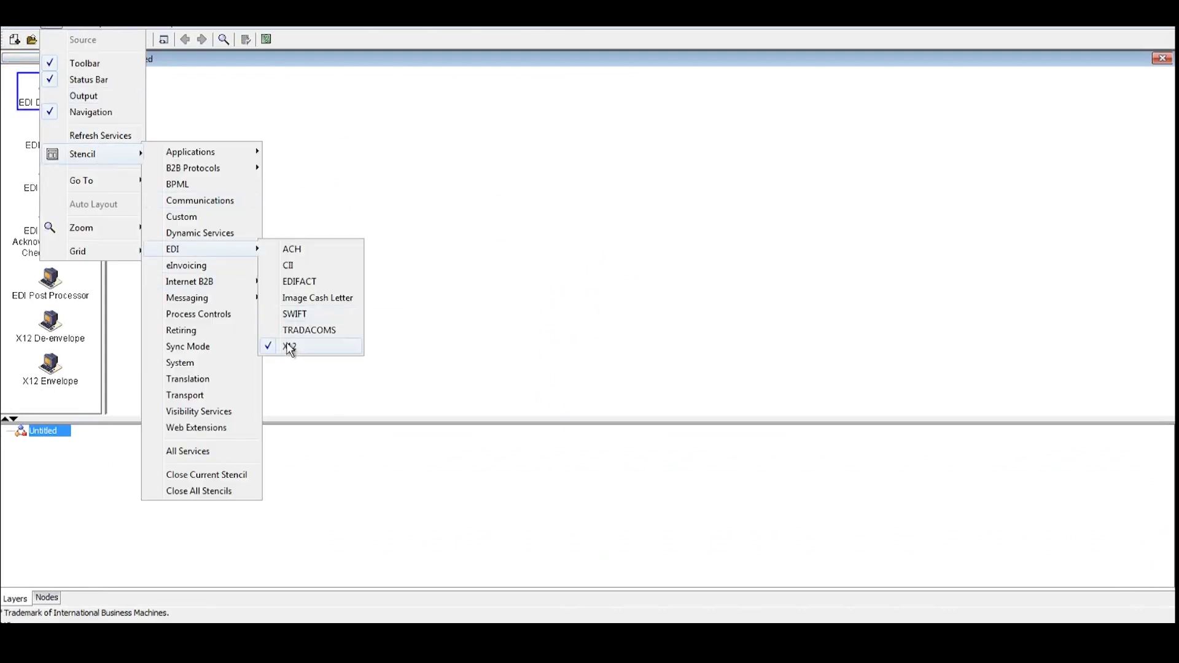
left_click(290, 346)
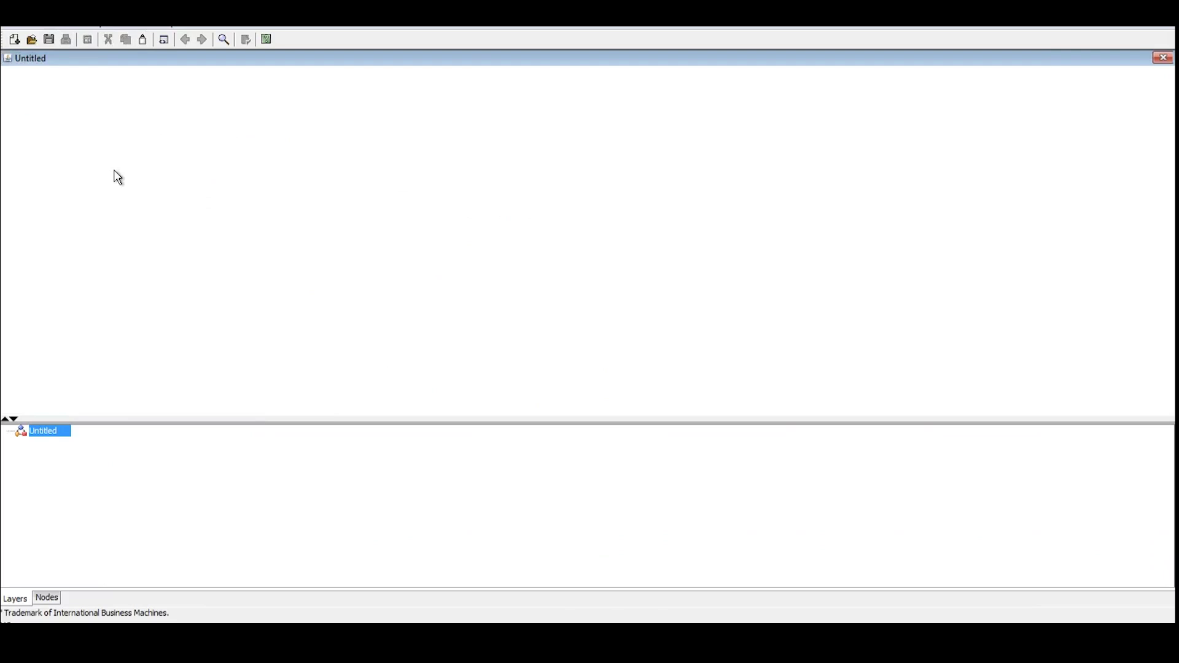
Reopen the BPML, All Services and EDI > X12 stencils in the palette
left_click(58, 26)
mouse_move(114, 165)
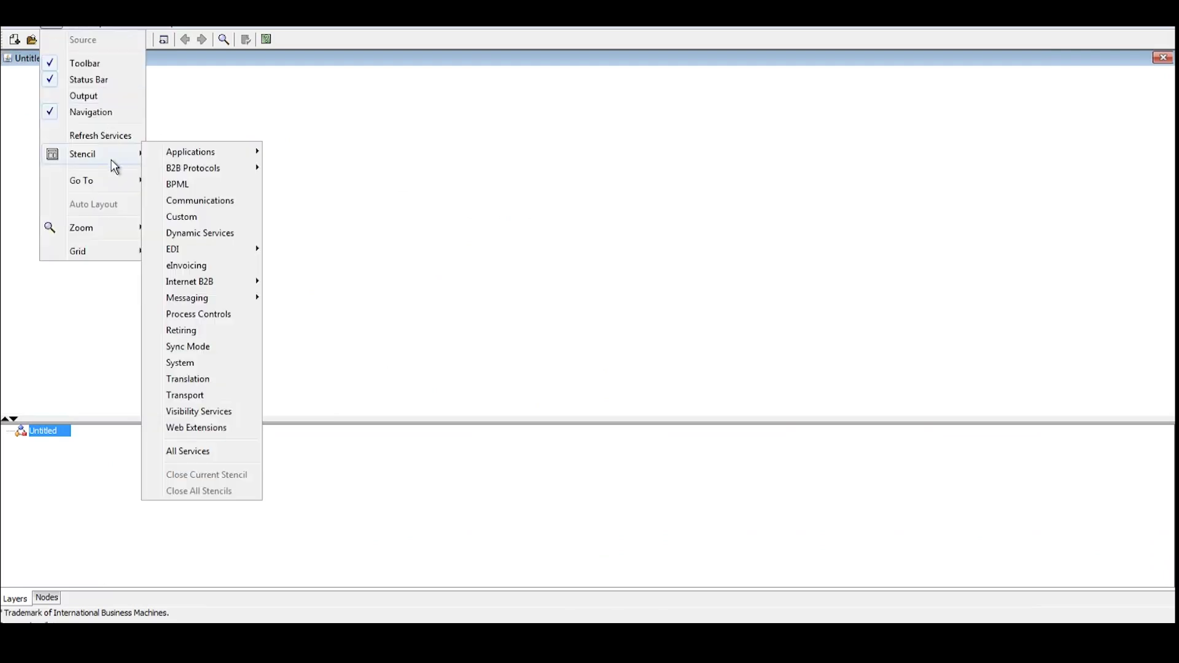
mouse_move(193, 157)
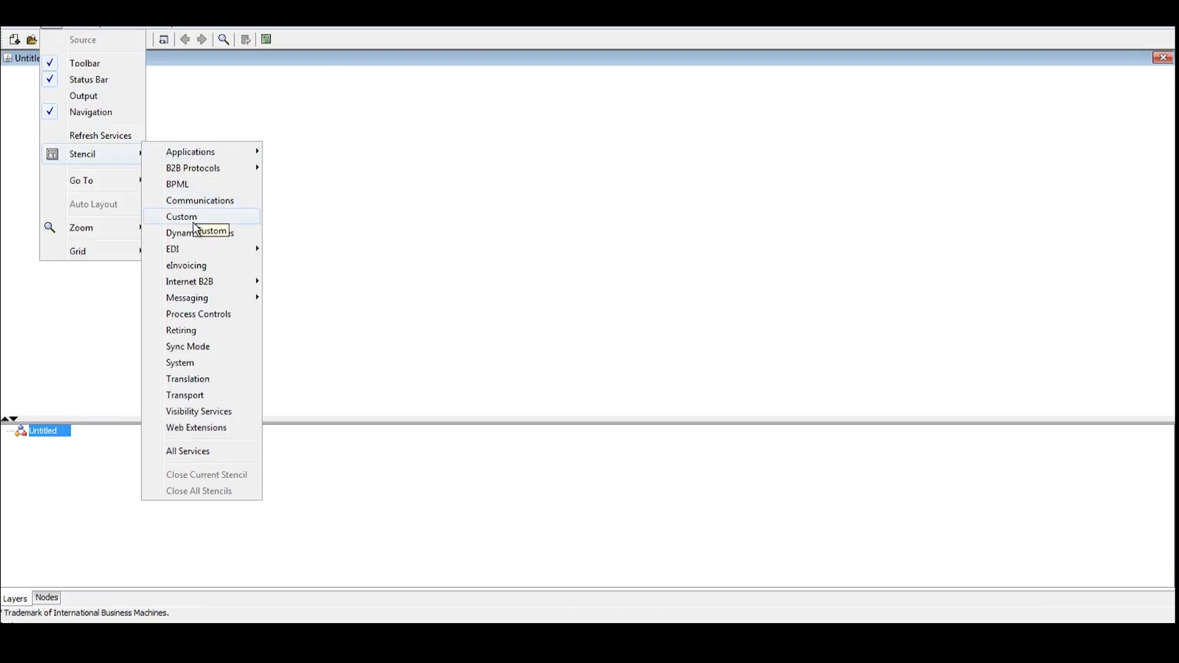
left_click(194, 184)
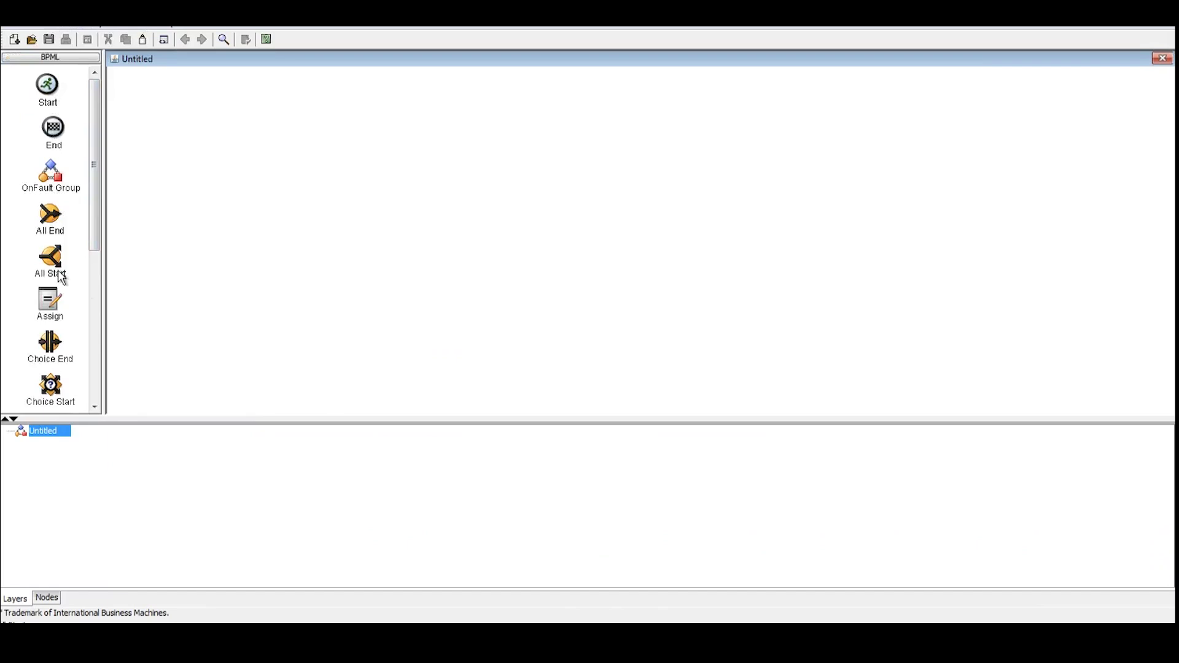
left_click_drag(96, 234, 74, 106)
left_click(49, 27)
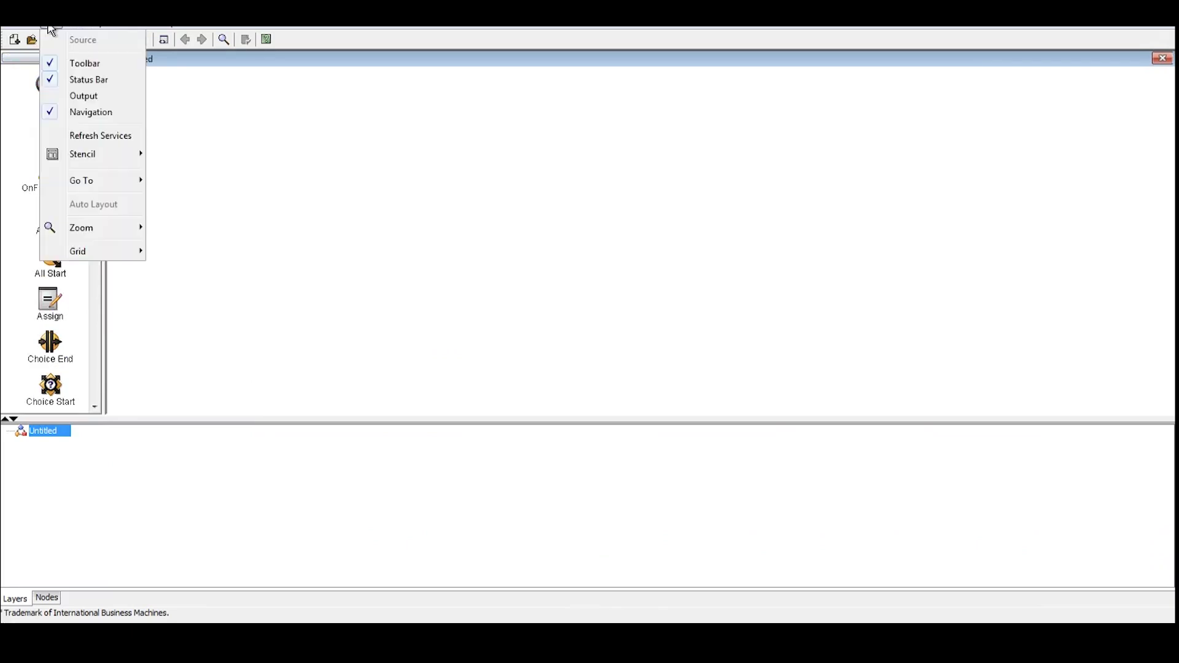
mouse_move(101, 153)
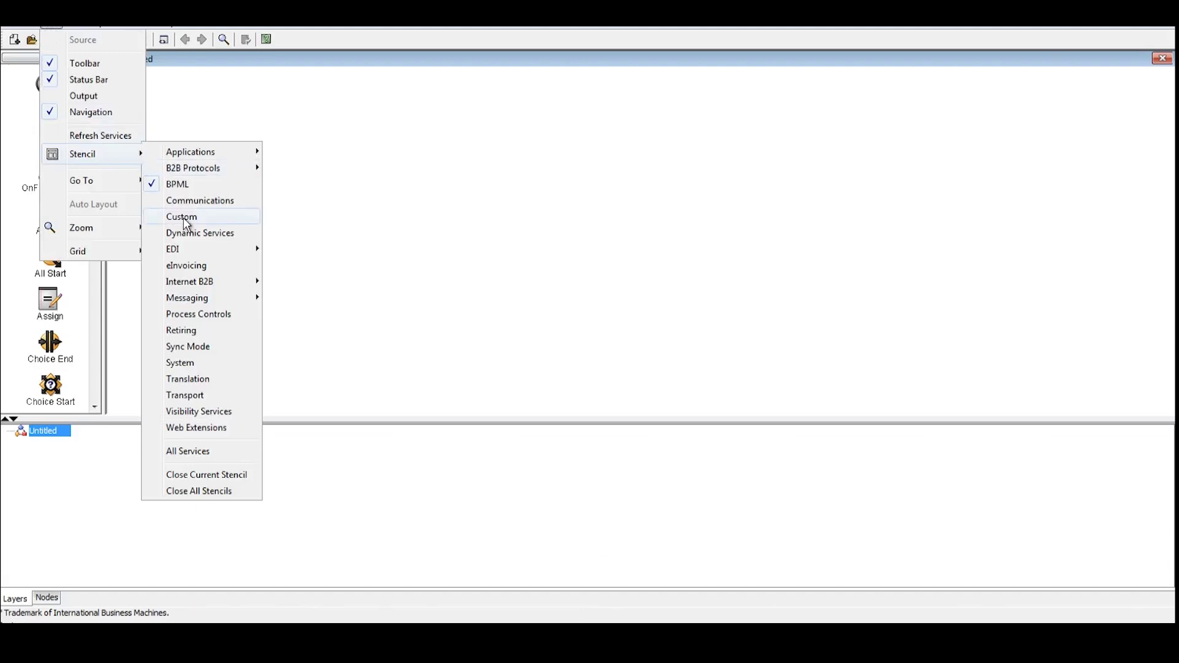
left_click(195, 453)
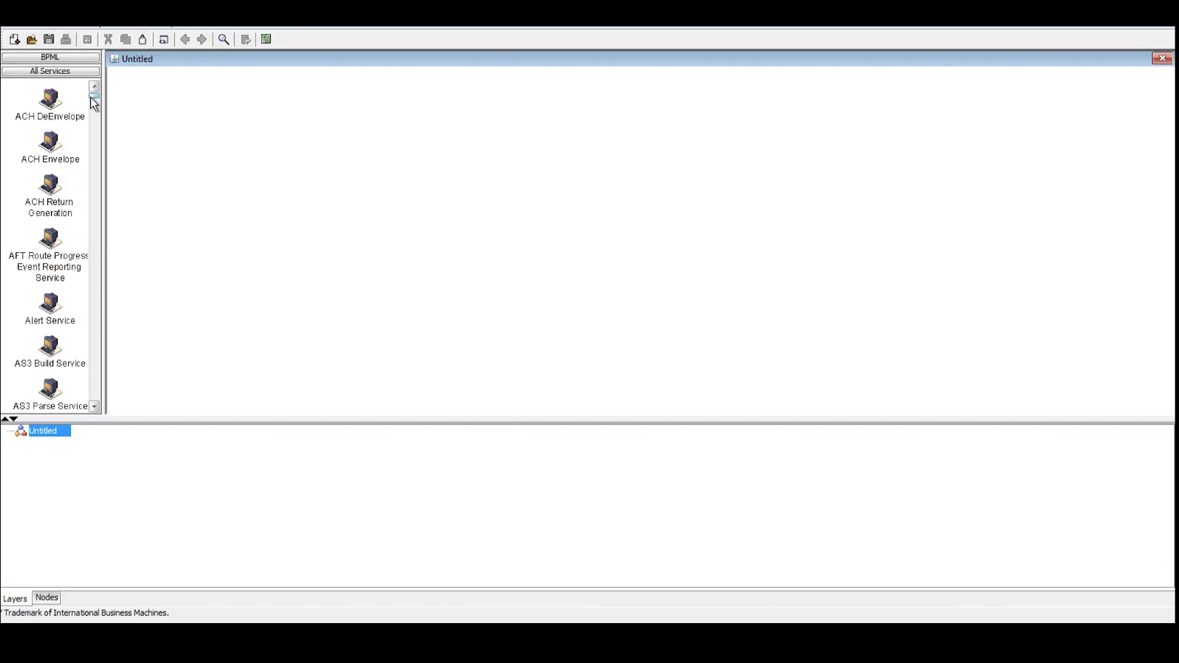
left_click_drag(91, 97, 97, 215)
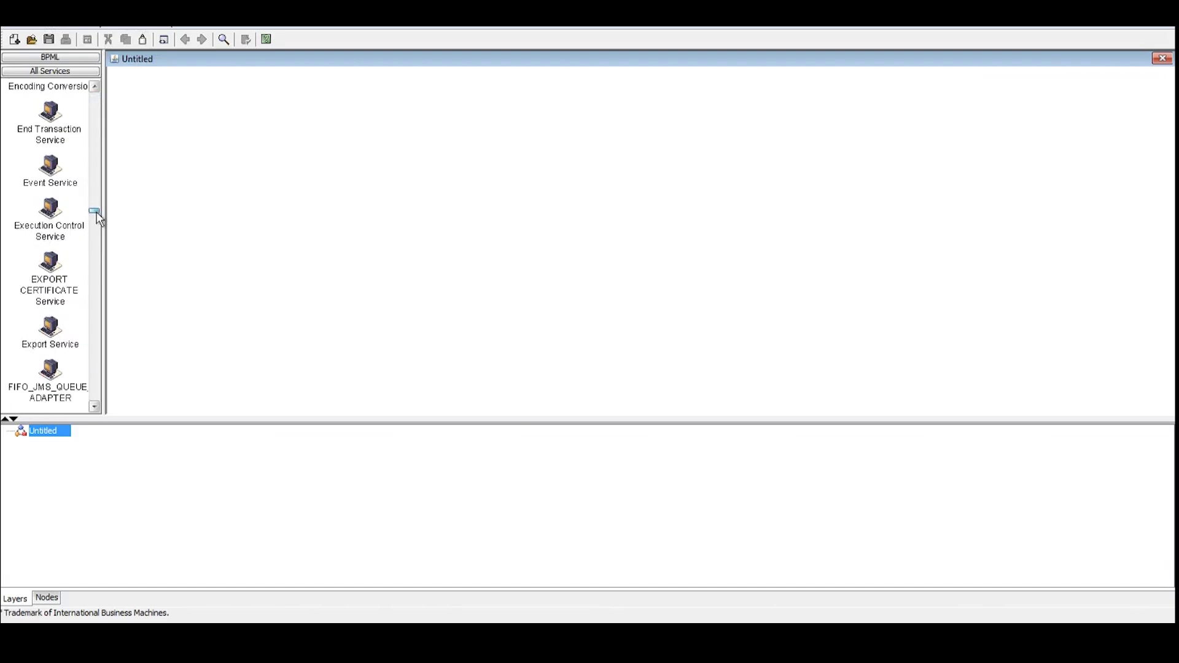
left_click(54, 27)
mouse_move(116, 156)
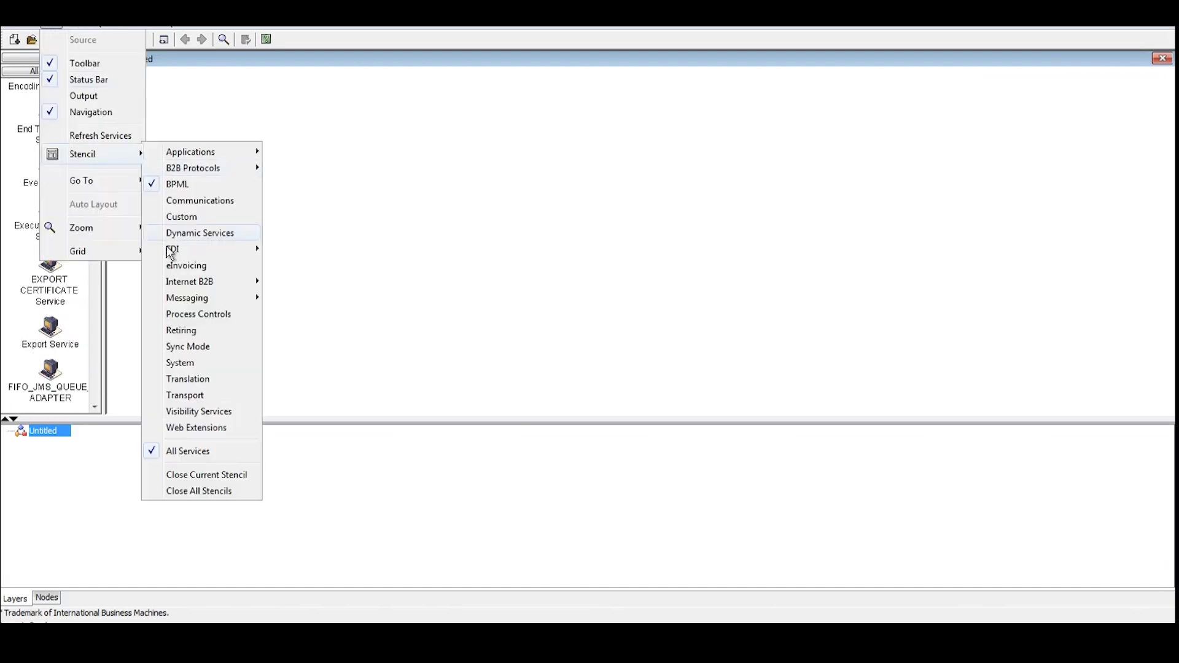
mouse_move(190, 257)
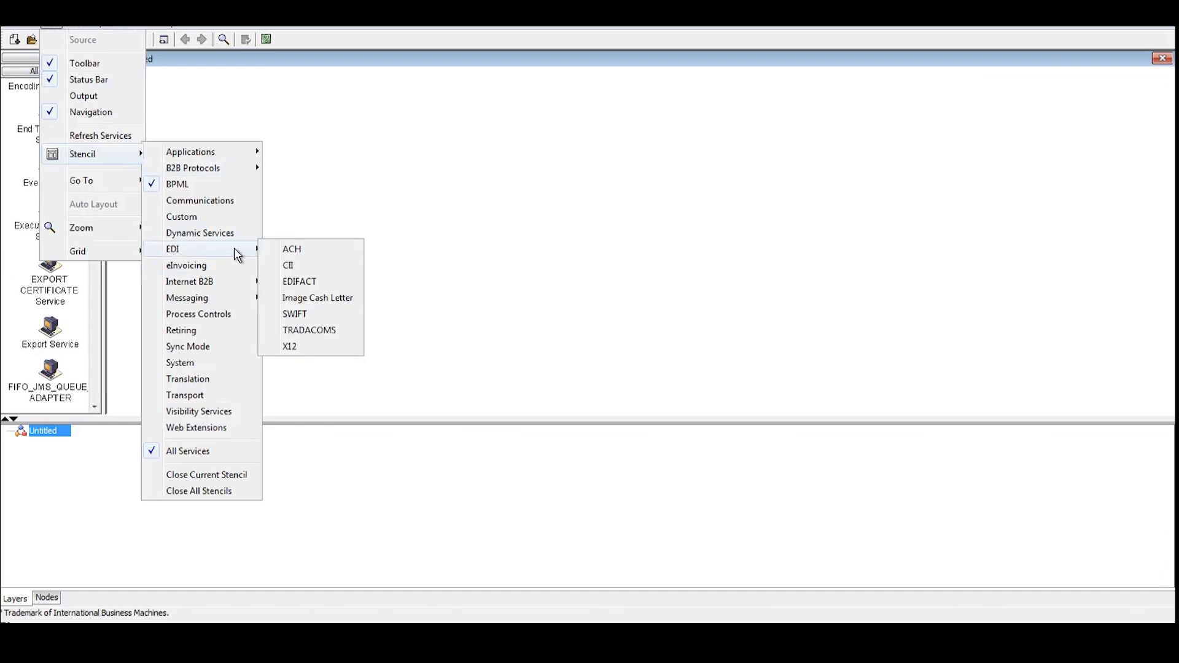
left_click(297, 349)
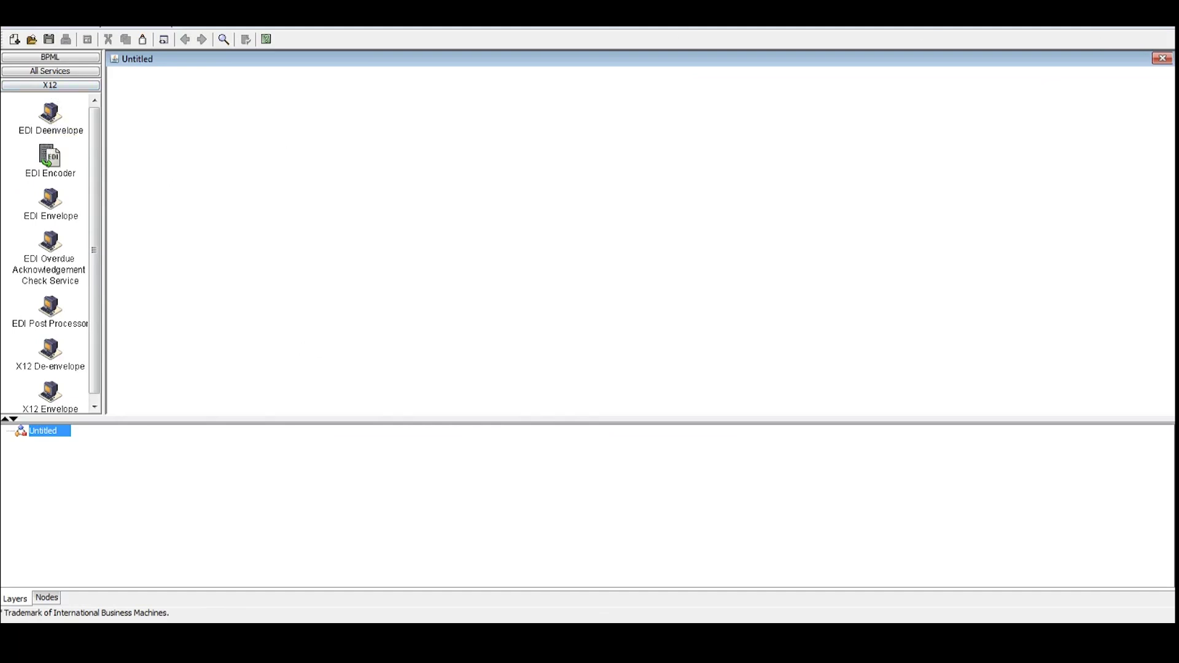
left_click(18, 28)
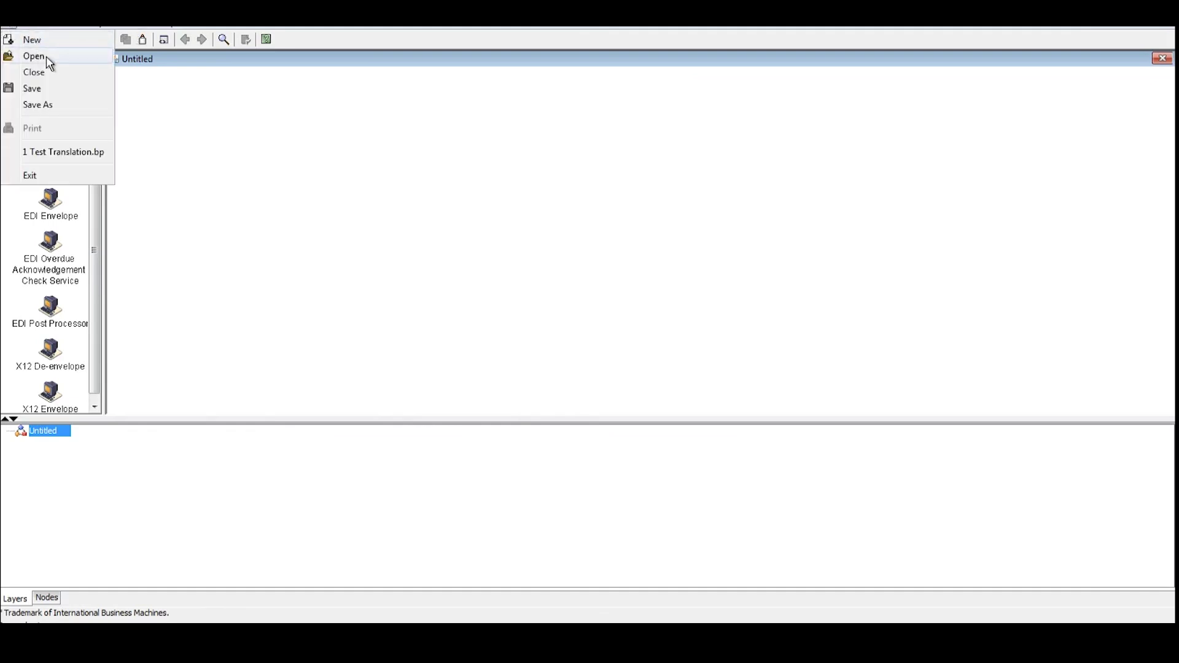
mouse_move(32, 30)
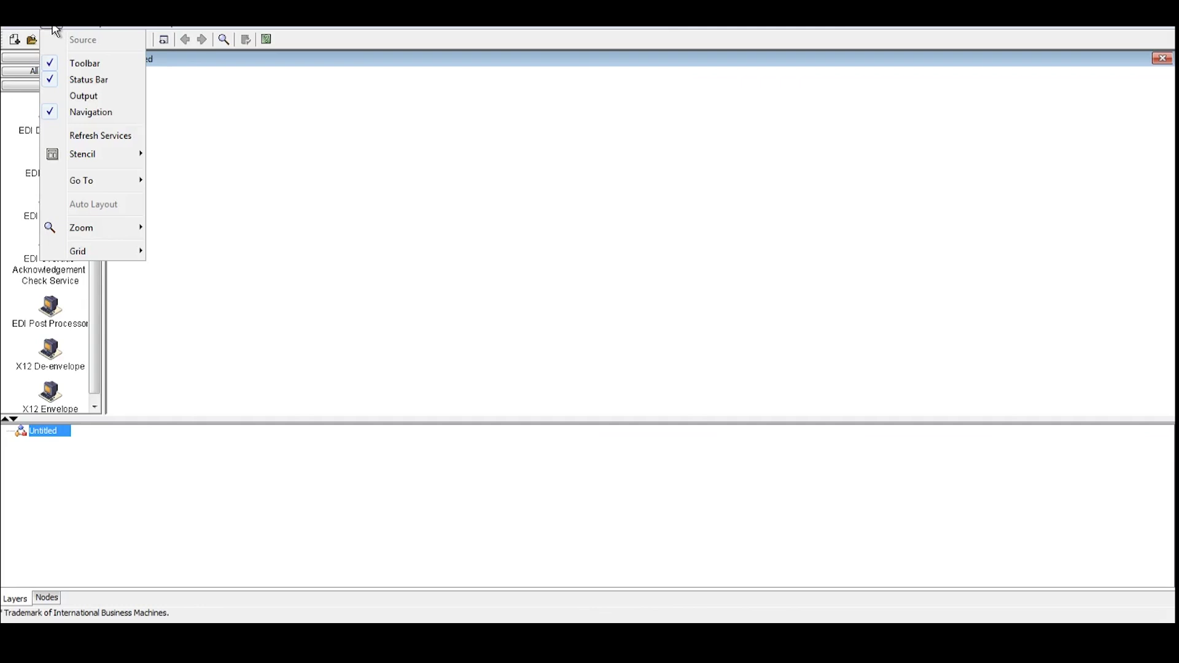
left_click(56, 29)
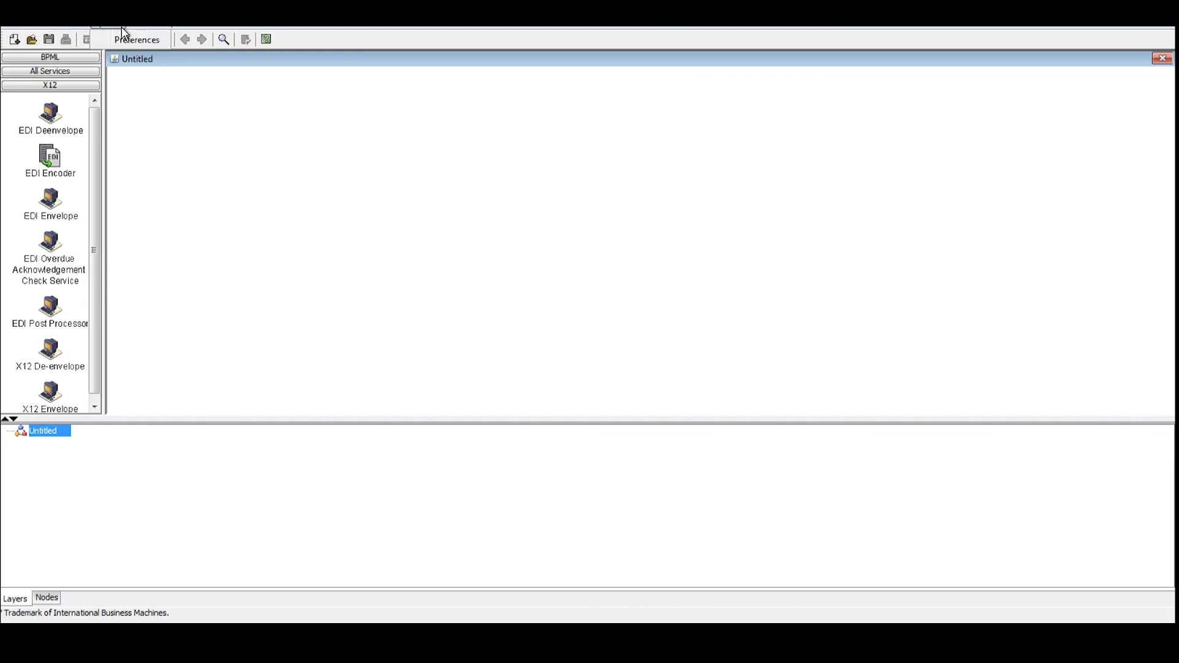
left_click(126, 44)
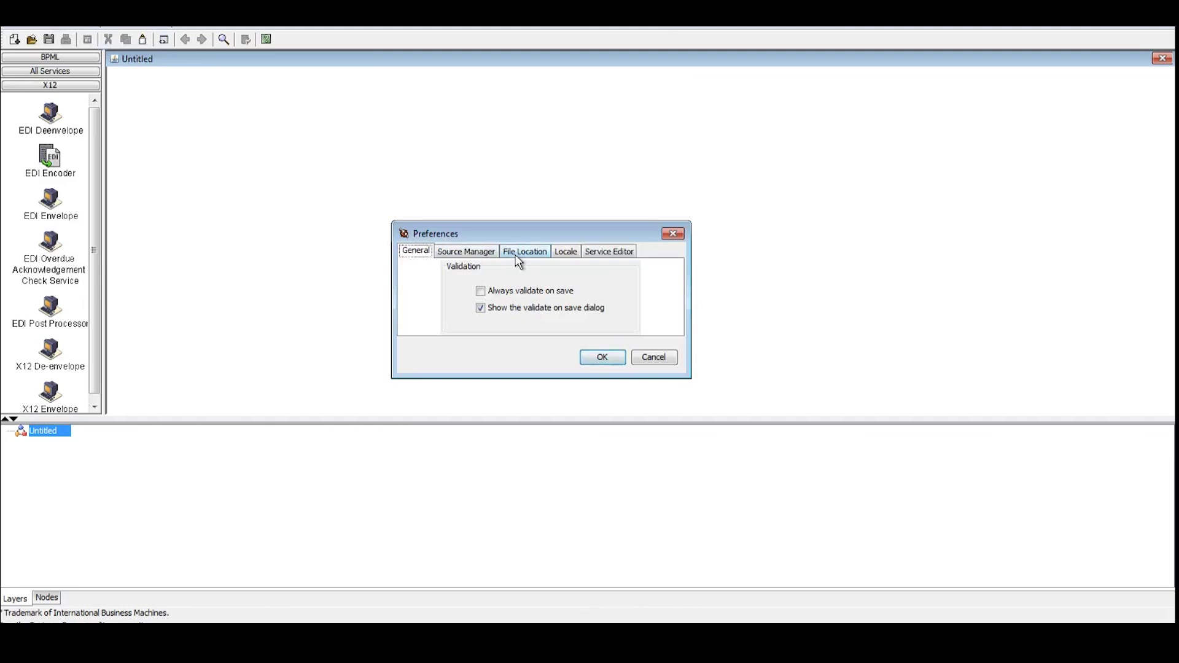
left_click(477, 252)
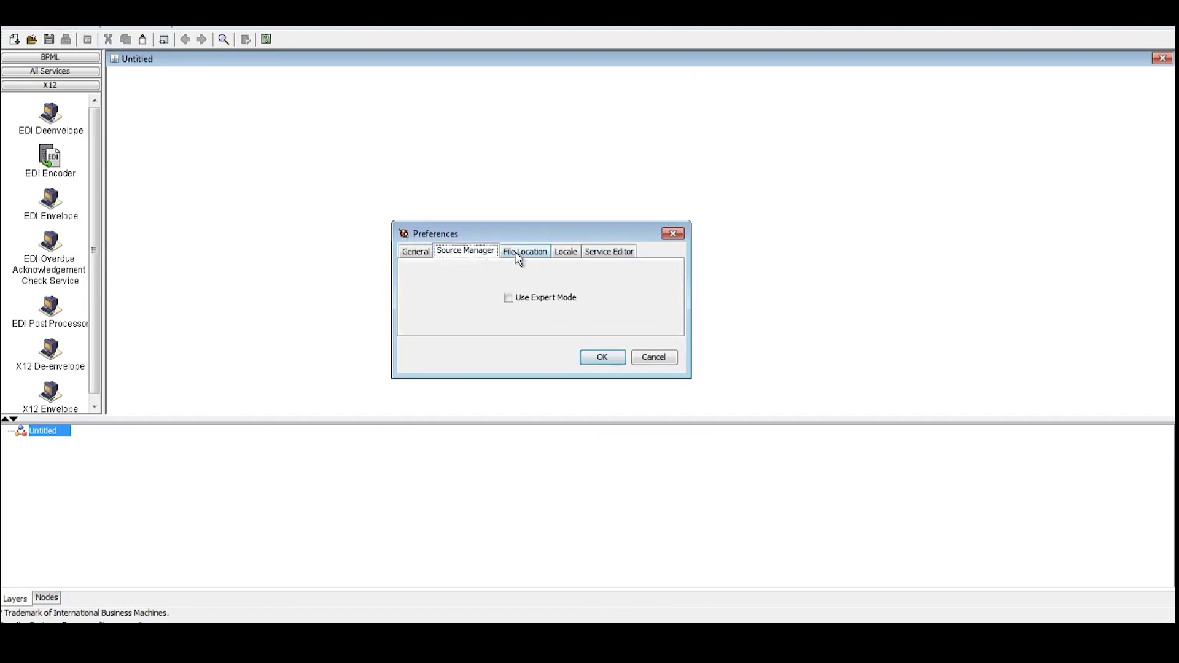
left_click(608, 253)
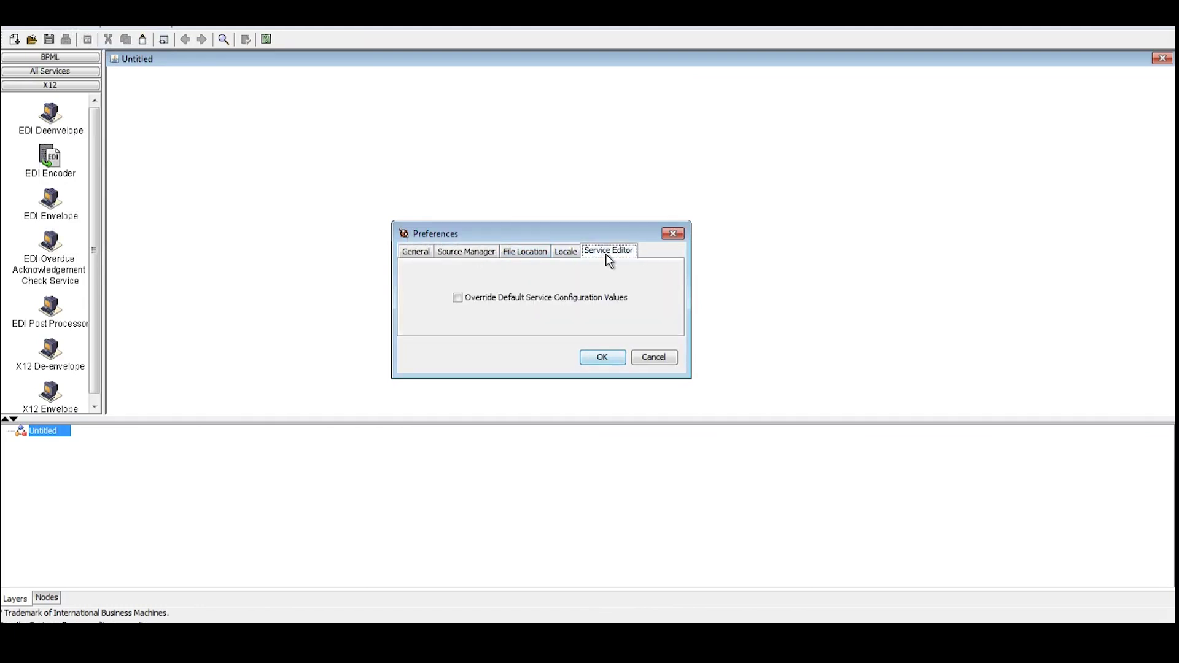
left_click(565, 253)
left_click(528, 252)
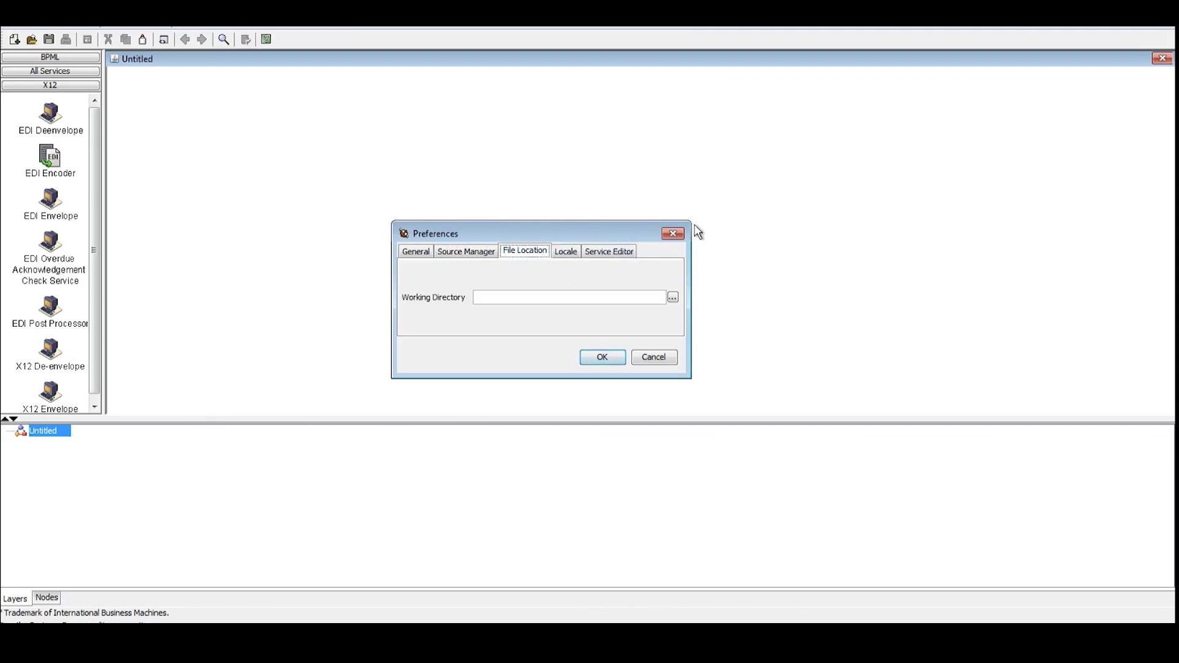
left_click(673, 234)
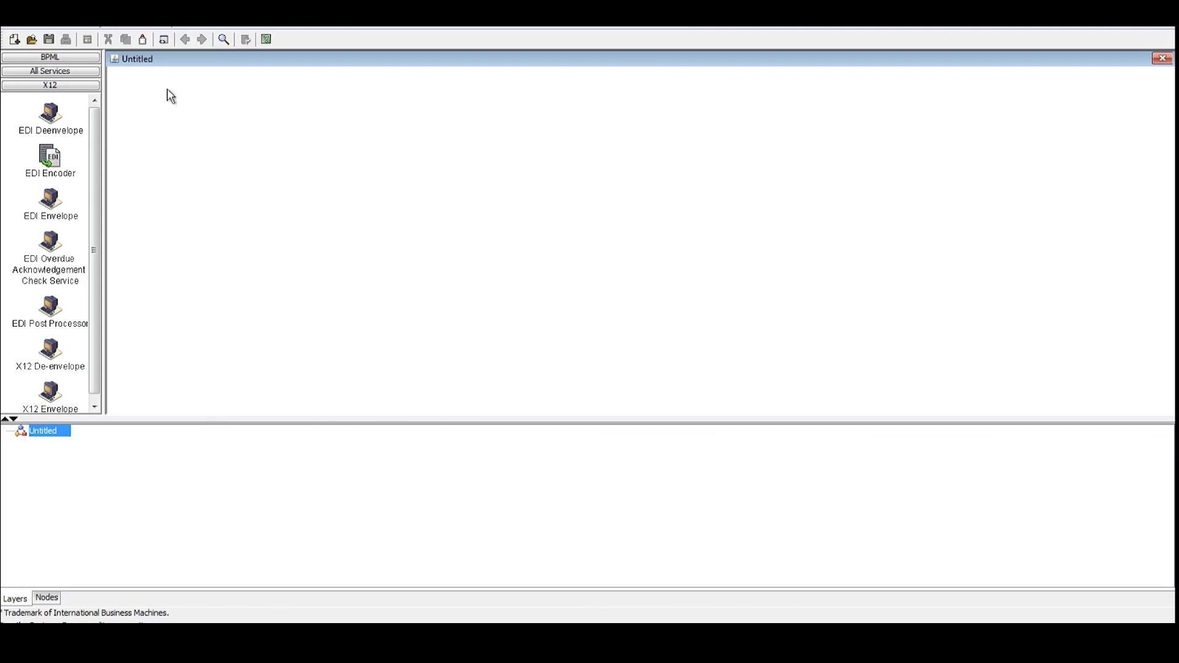
left_click(142, 37)
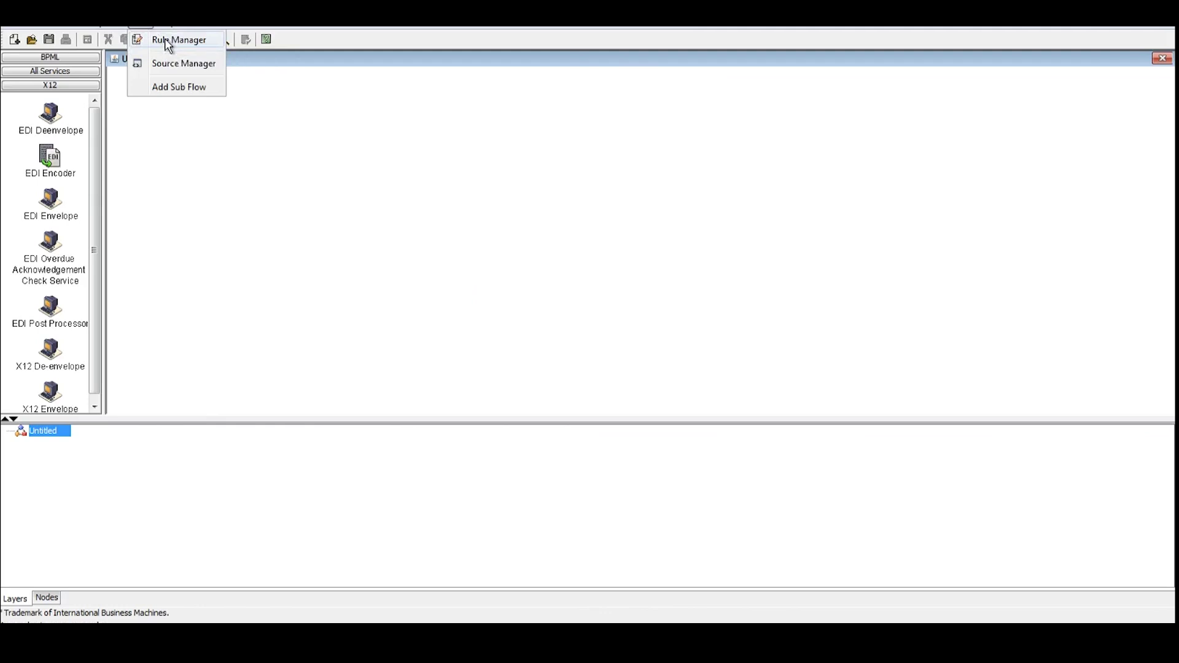
Check the empty Rule Manager, then browse the Source Manager's list of 760 server processes
left_click(165, 38)
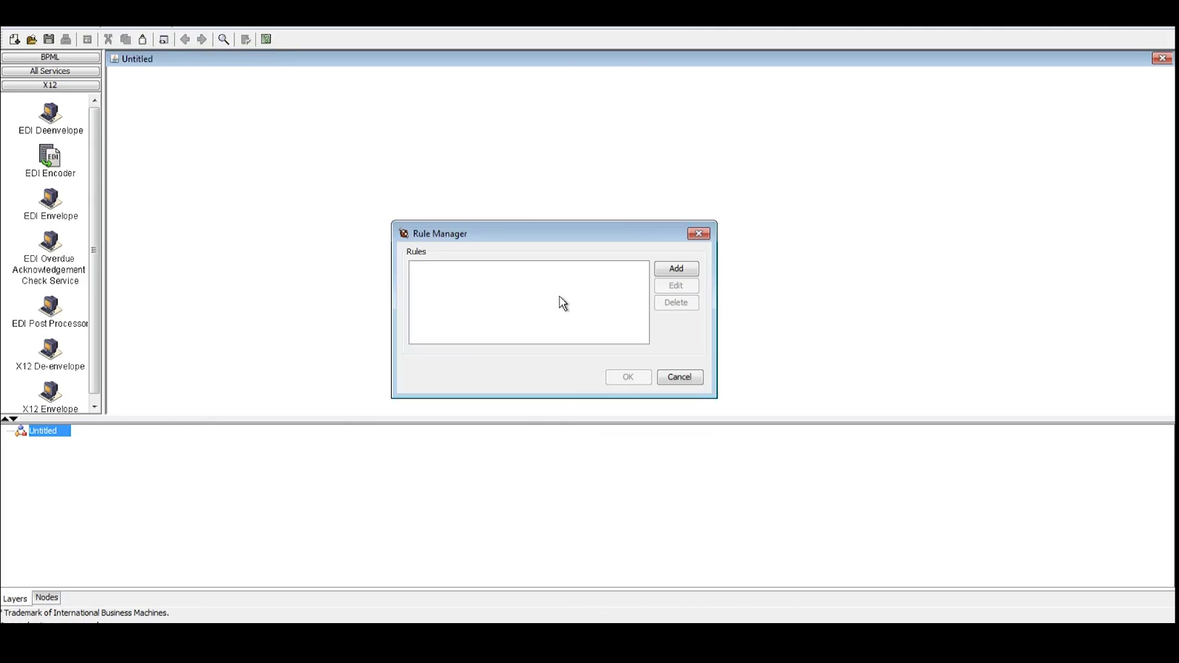
left_click(700, 234)
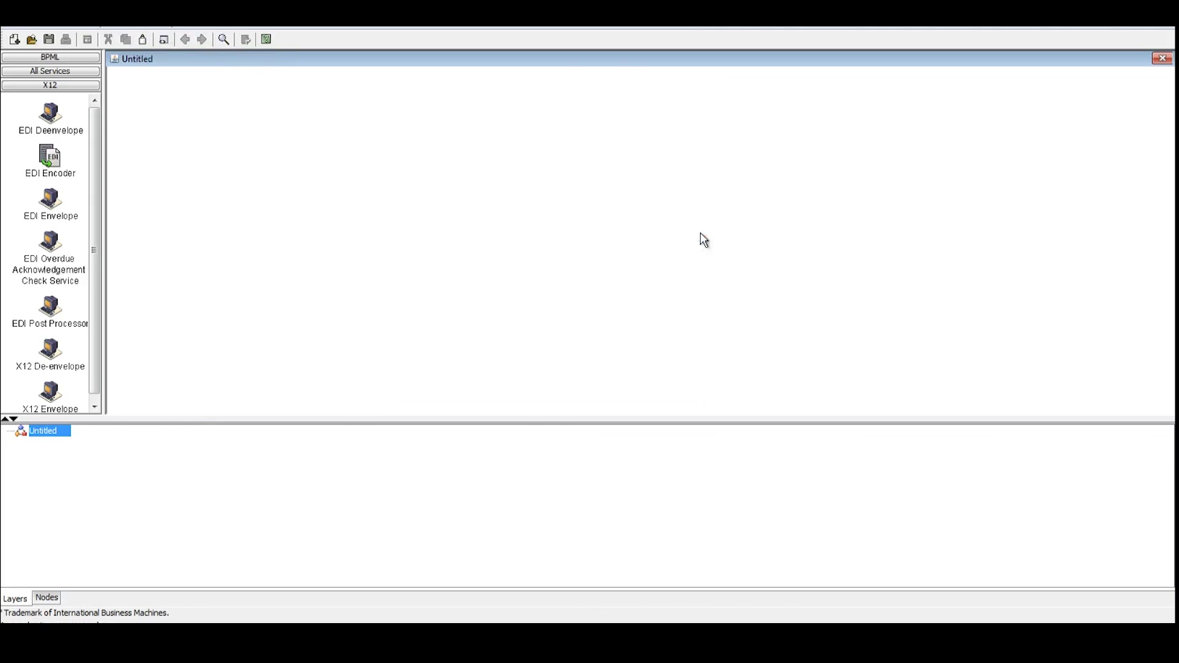
left_click(143, 39)
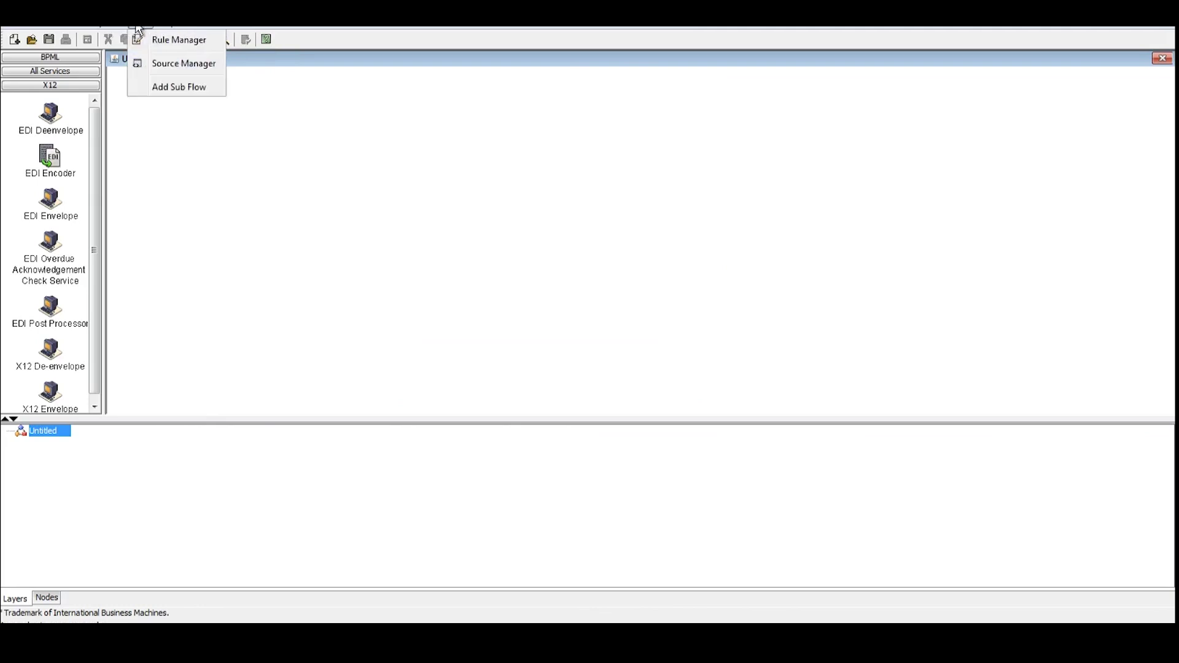
left_click(159, 69)
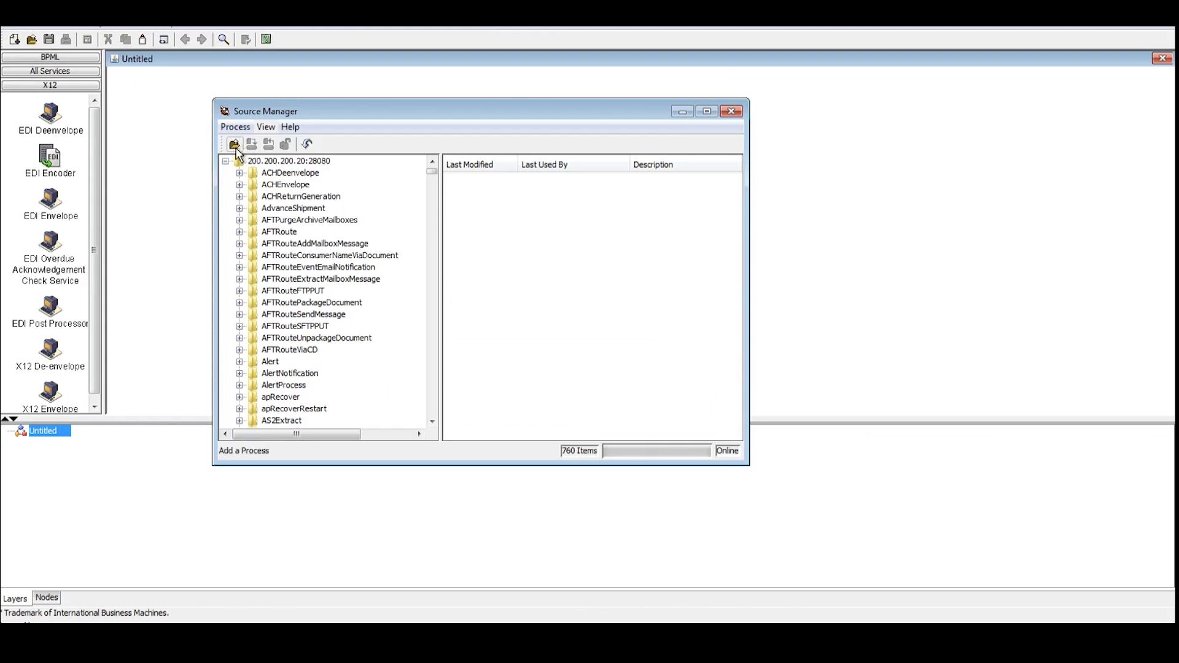
left_click(740, 114)
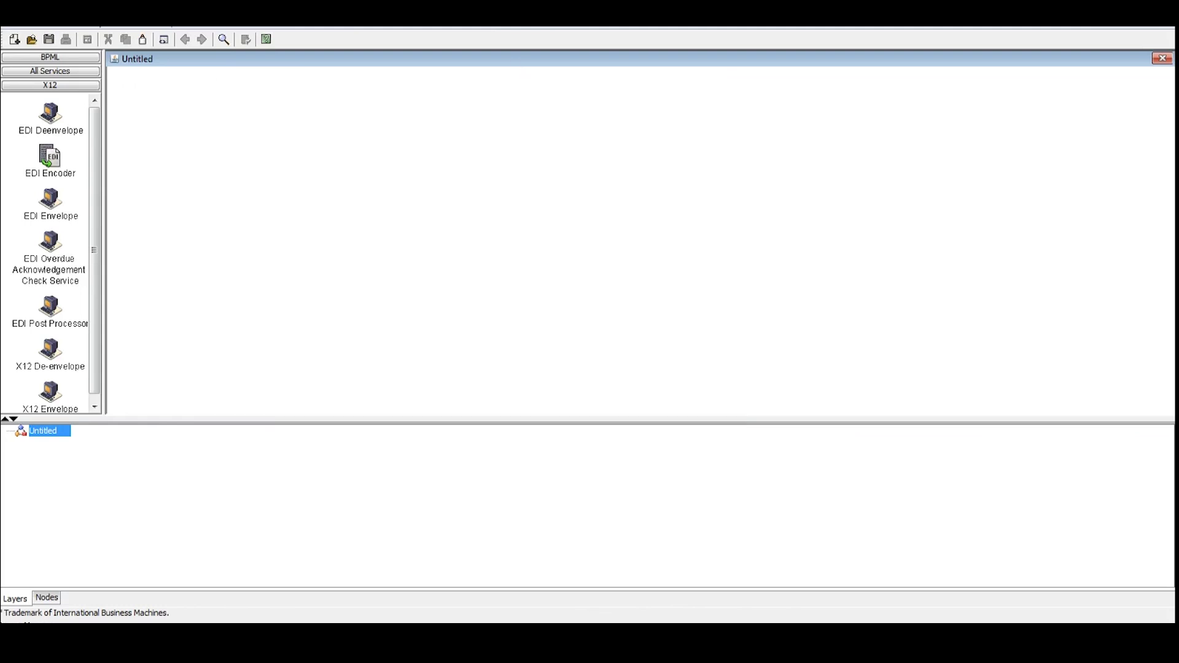
left_click(145, 28)
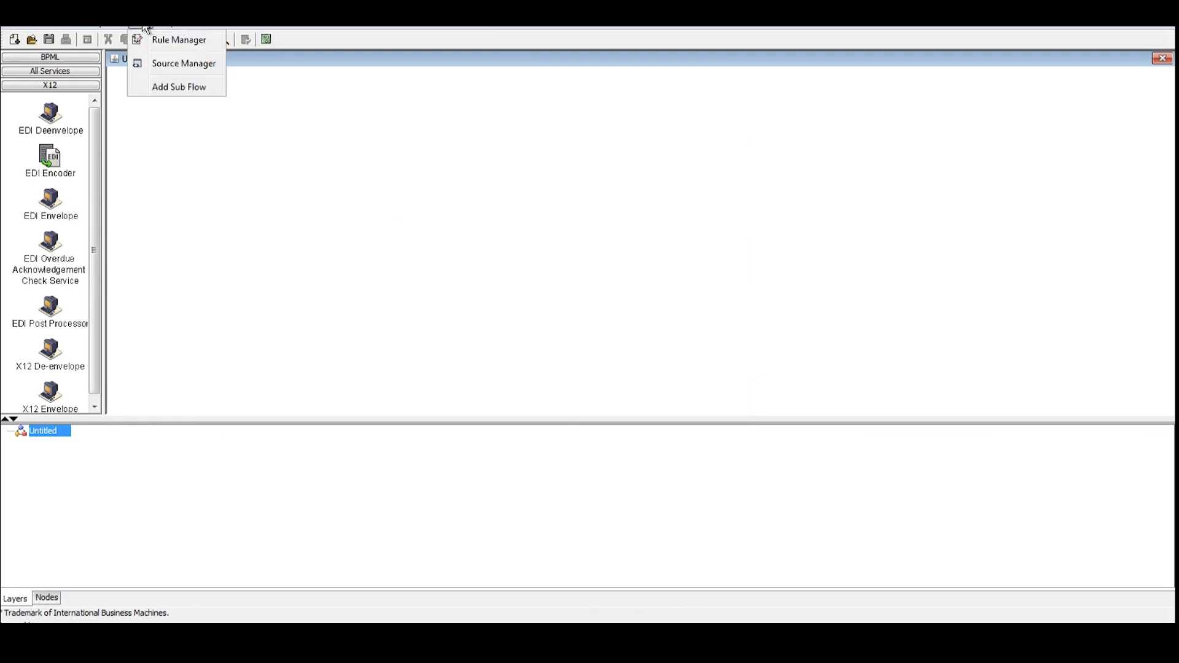
left_click(150, 65)
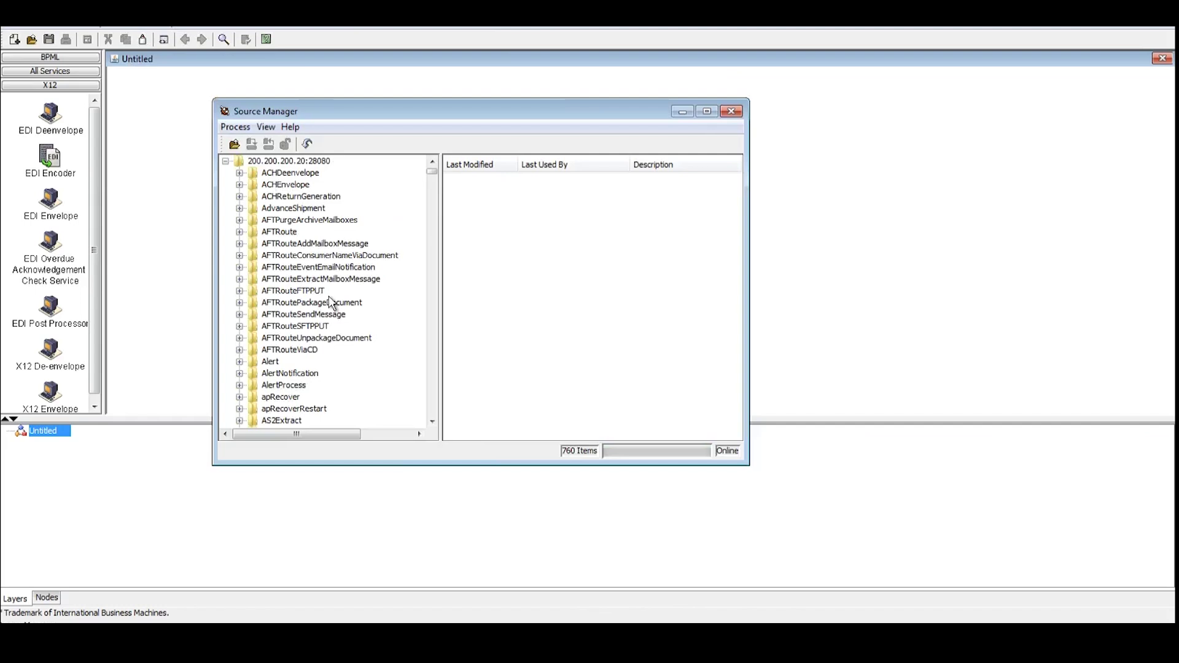
left_click(731, 111)
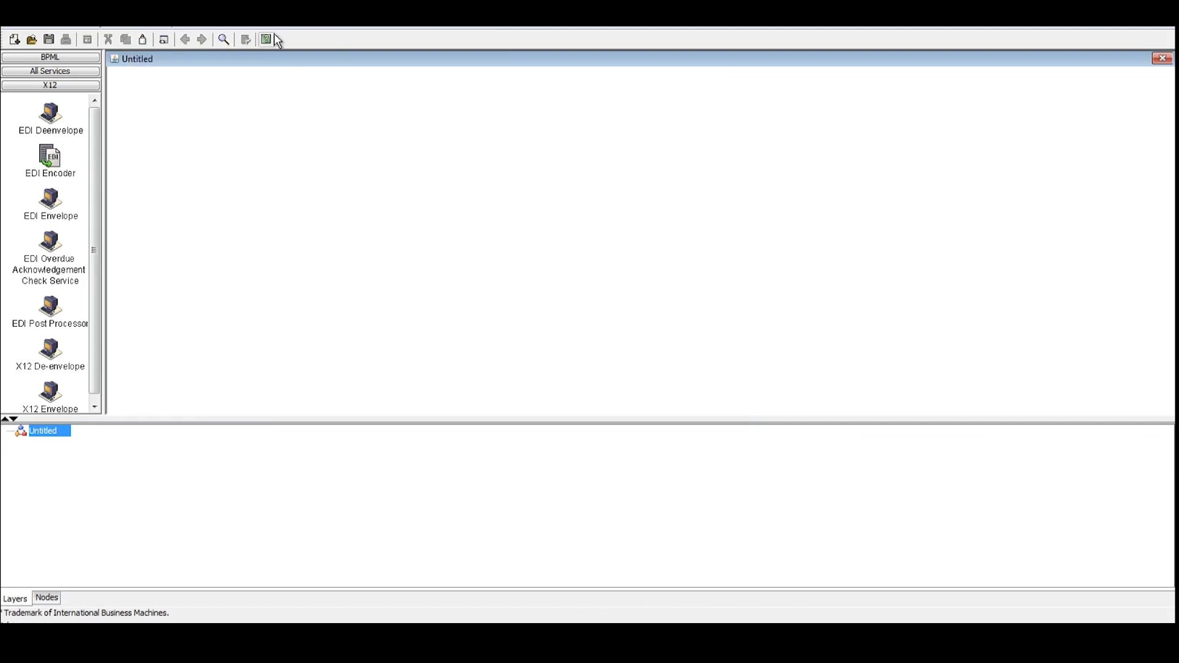
left_click(143, 39)
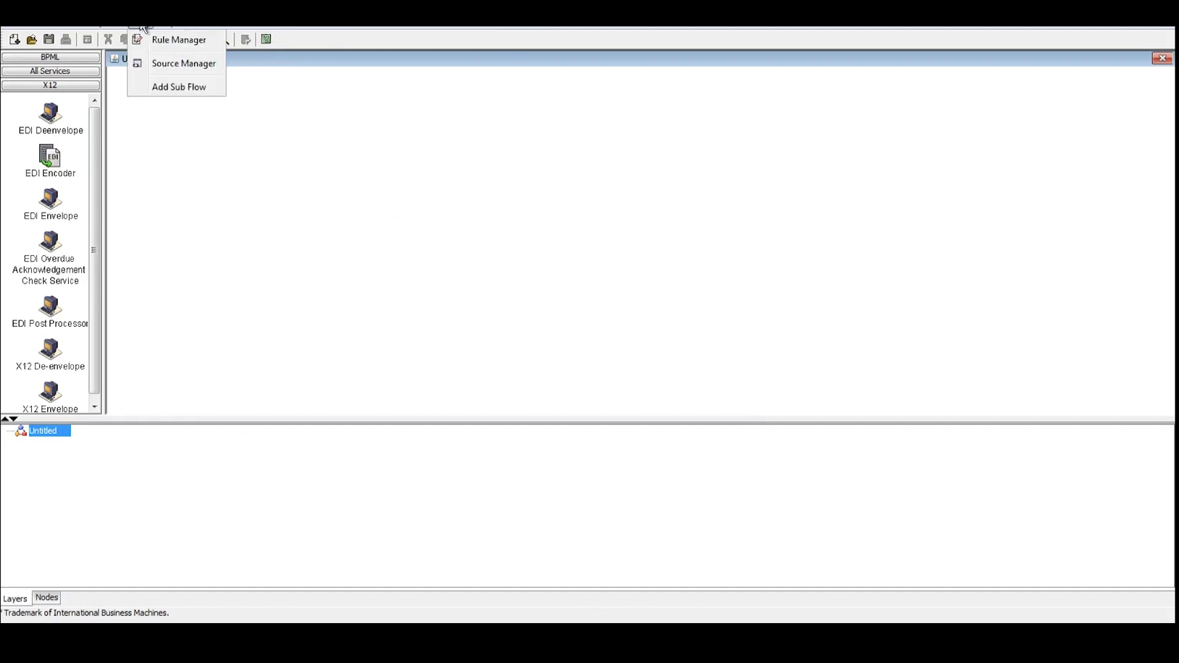
left_click(174, 88)
left_click(134, 95)
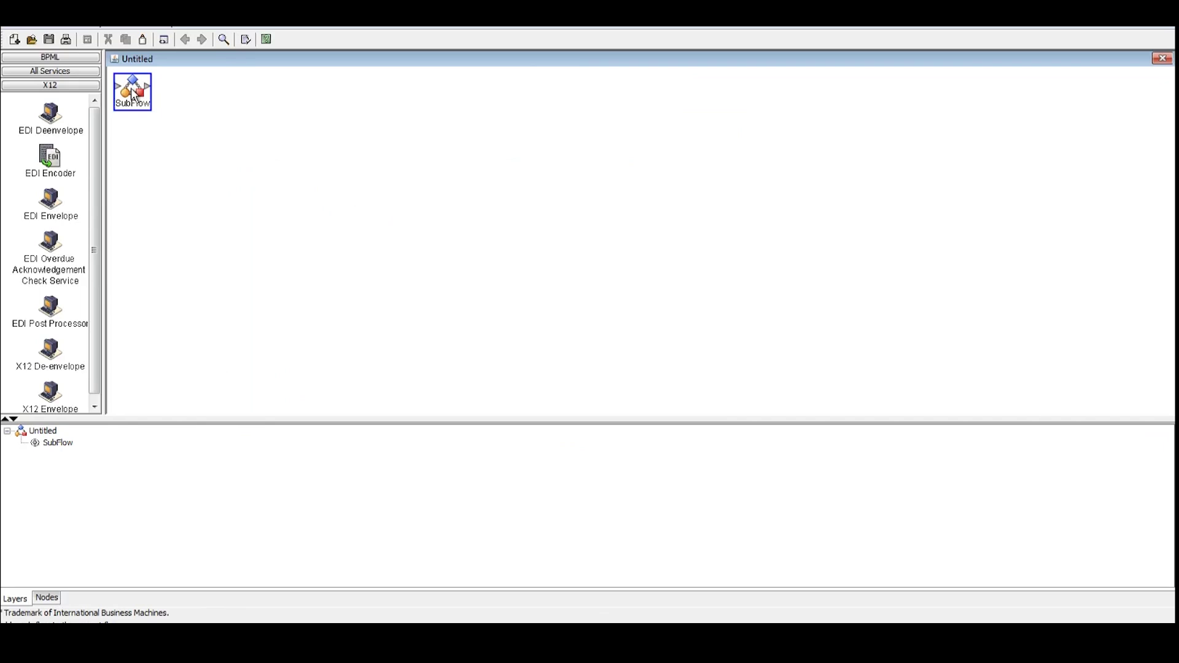
key("Delete")
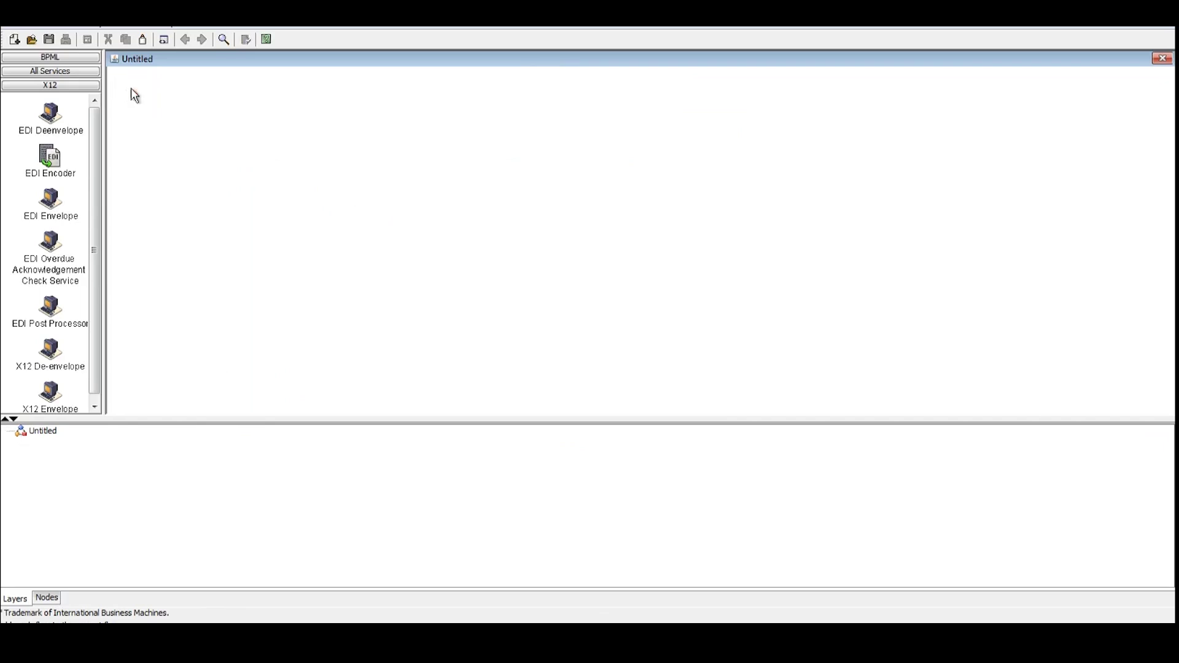
left_click(165, 27)
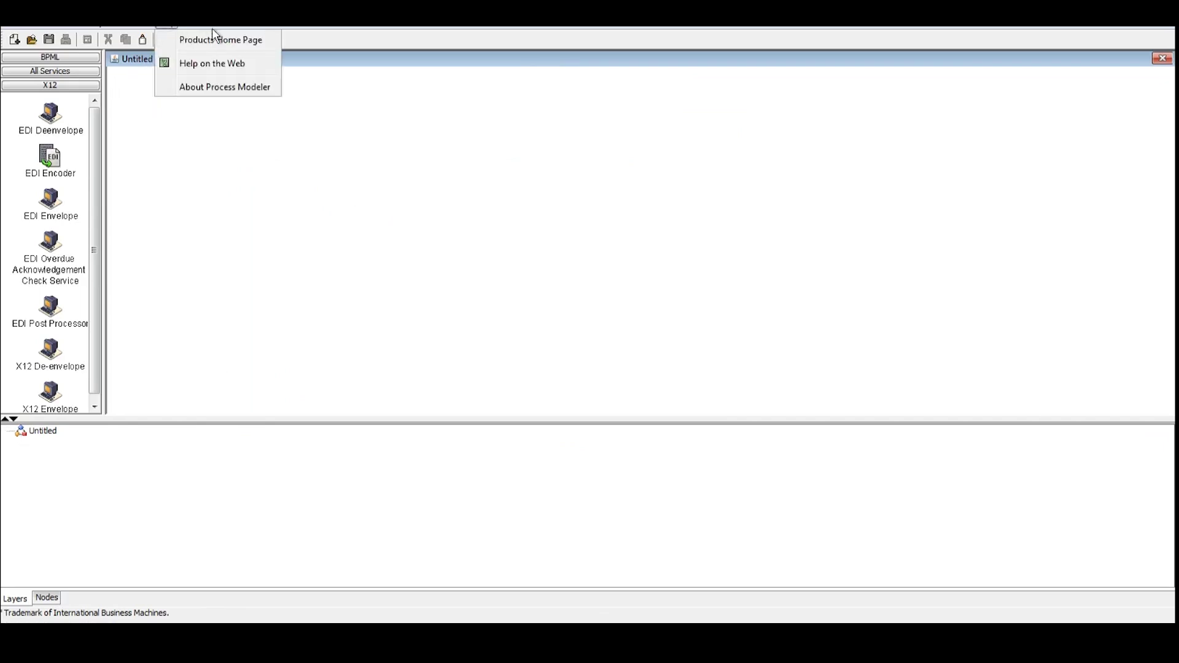
Attempt a paste onto the empty canvas, which reports nothing in the clipboard
left_click(184, 68)
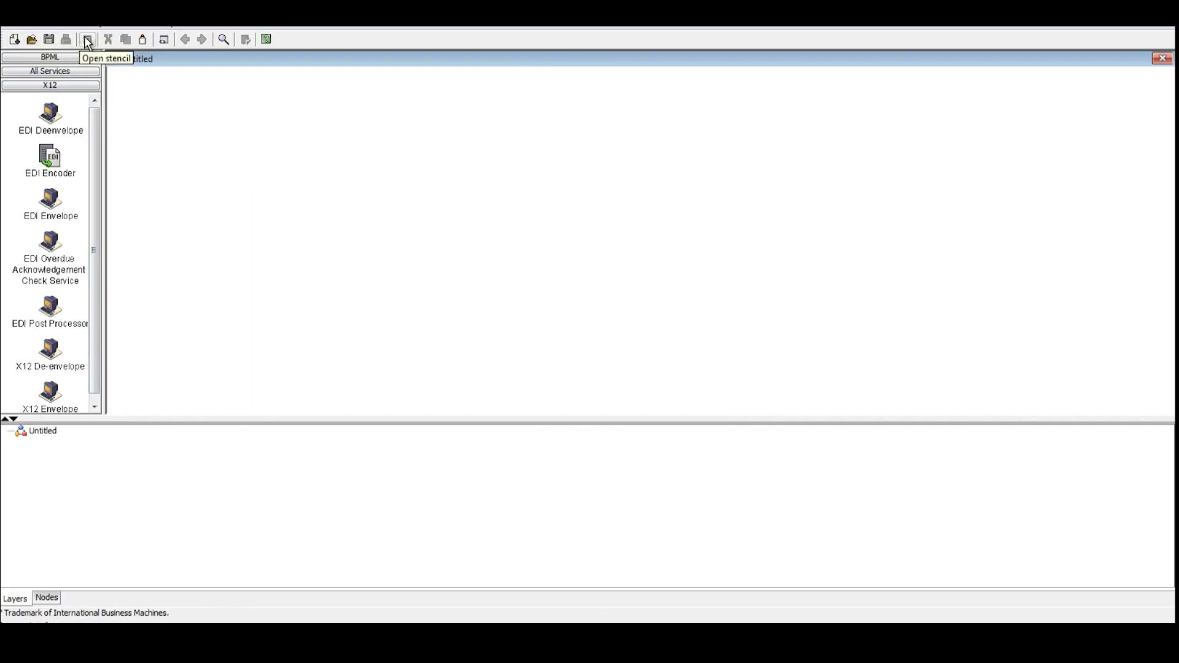
left_click(59, 28)
mouse_move(88, 155)
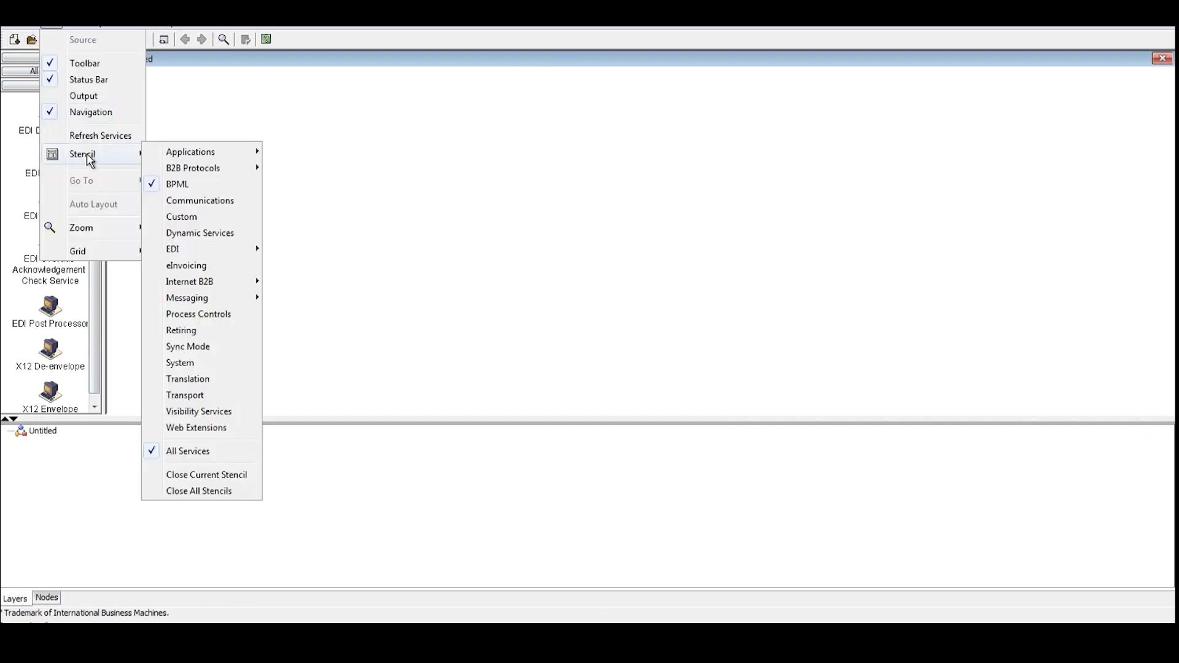
left_click(164, 117)
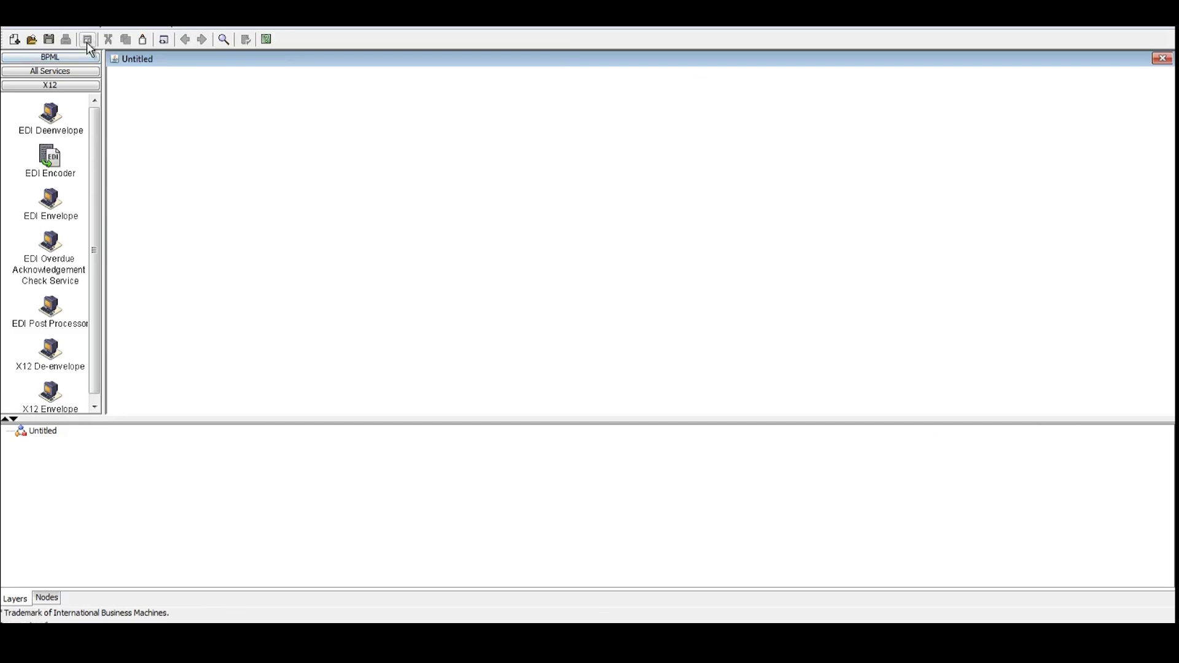
left_click(144, 40)
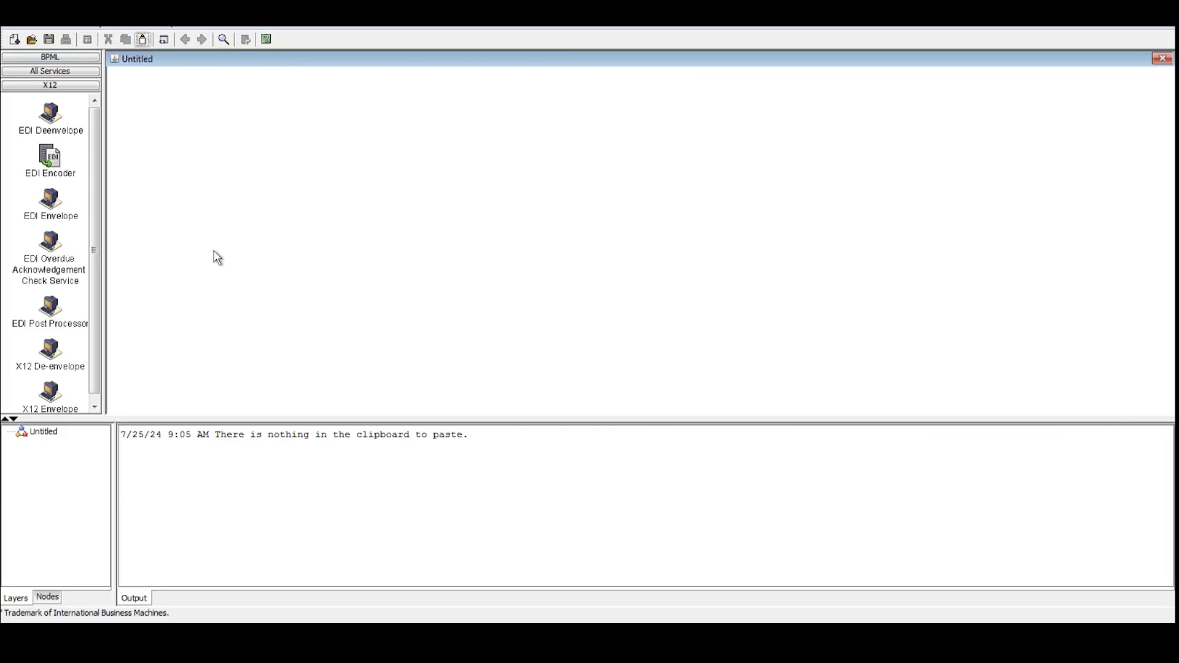
Open and close the Source Manager and the zoom list, keeping zoom at 100%
left_click(162, 40)
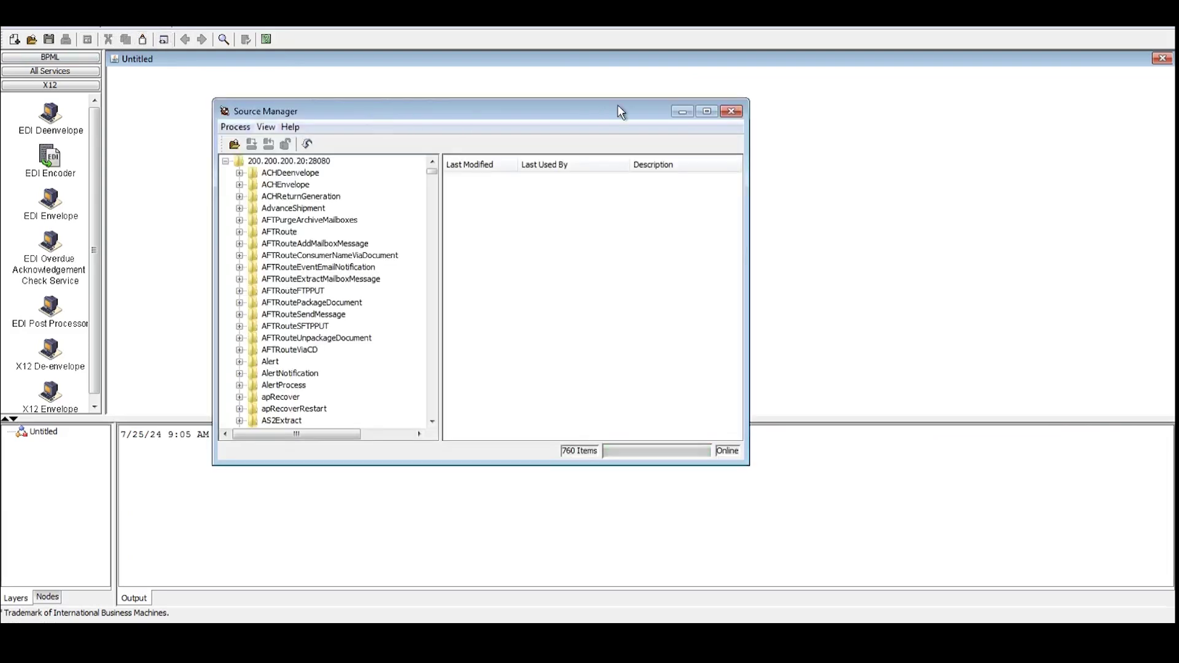
left_click(731, 111)
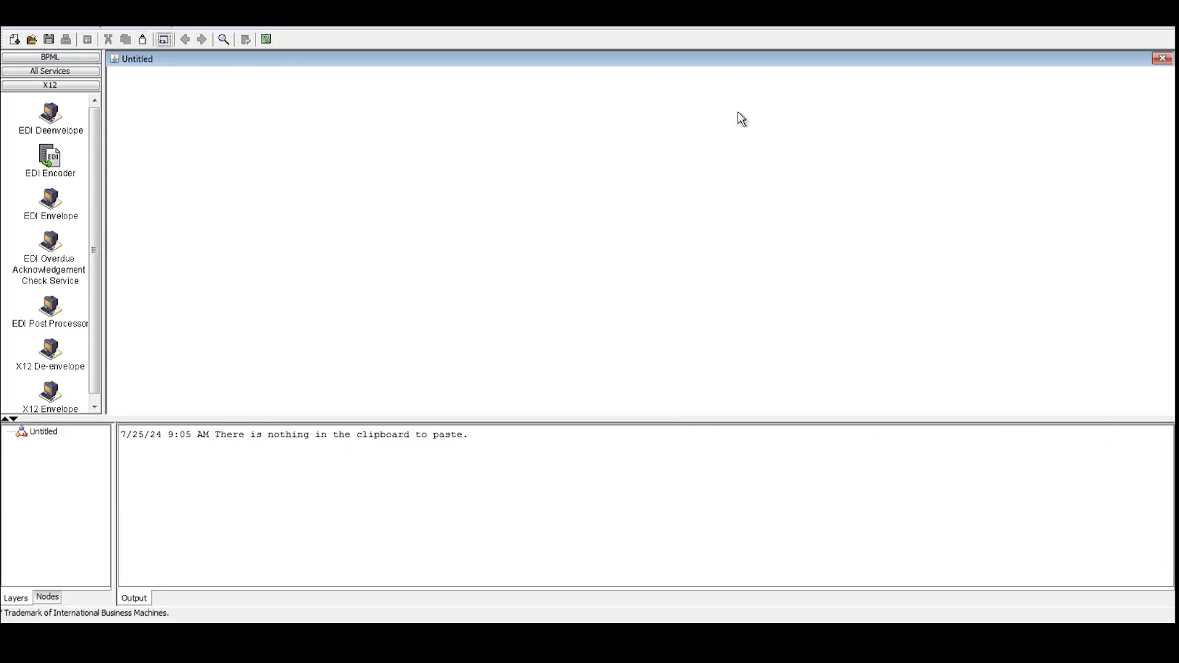
left_click(224, 40)
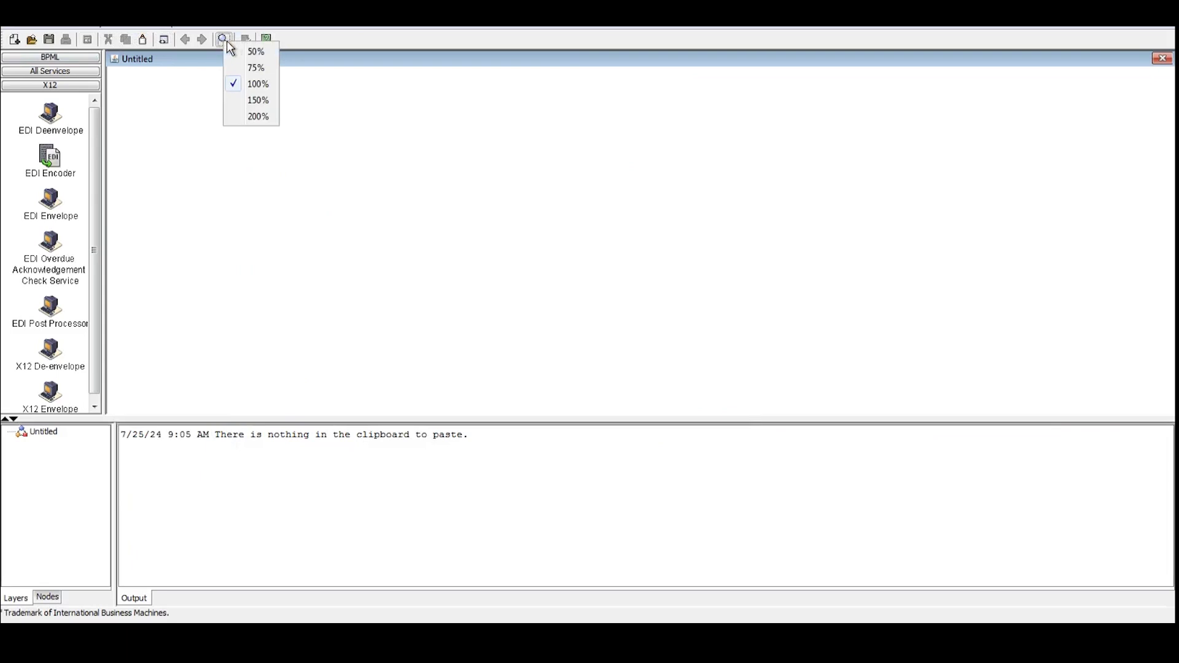
left_click(293, 39)
Try the online help, close its failed page, and return to the dashboard's Business Process Manager
left_click(263, 40)
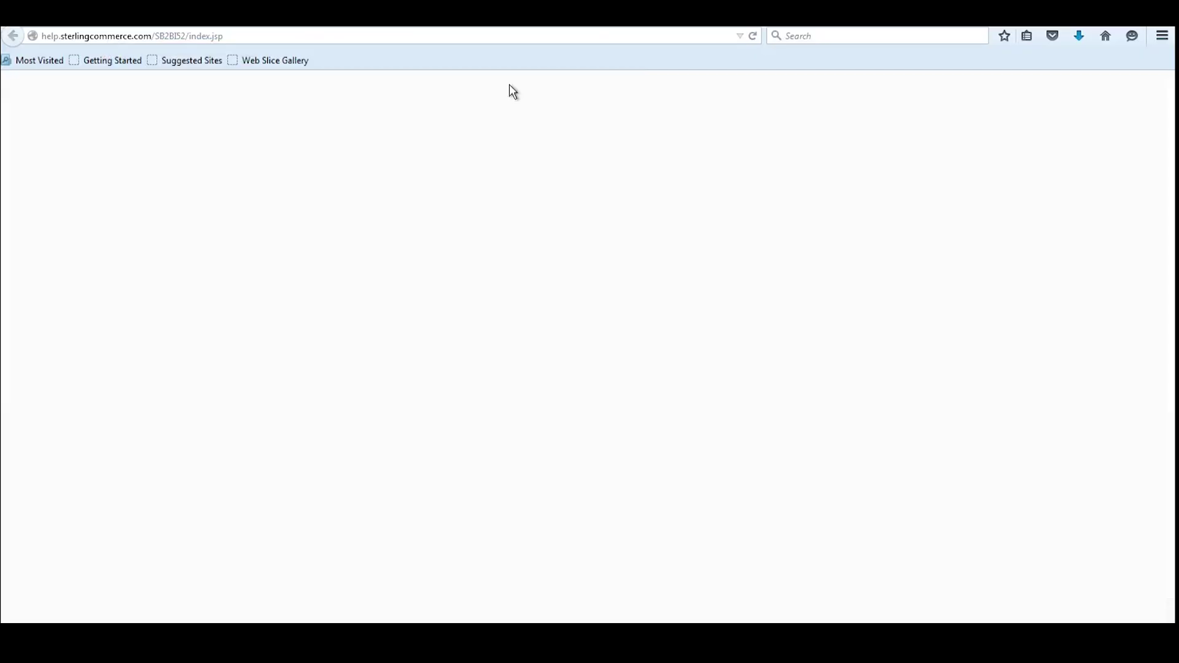
key("ctrl+w")
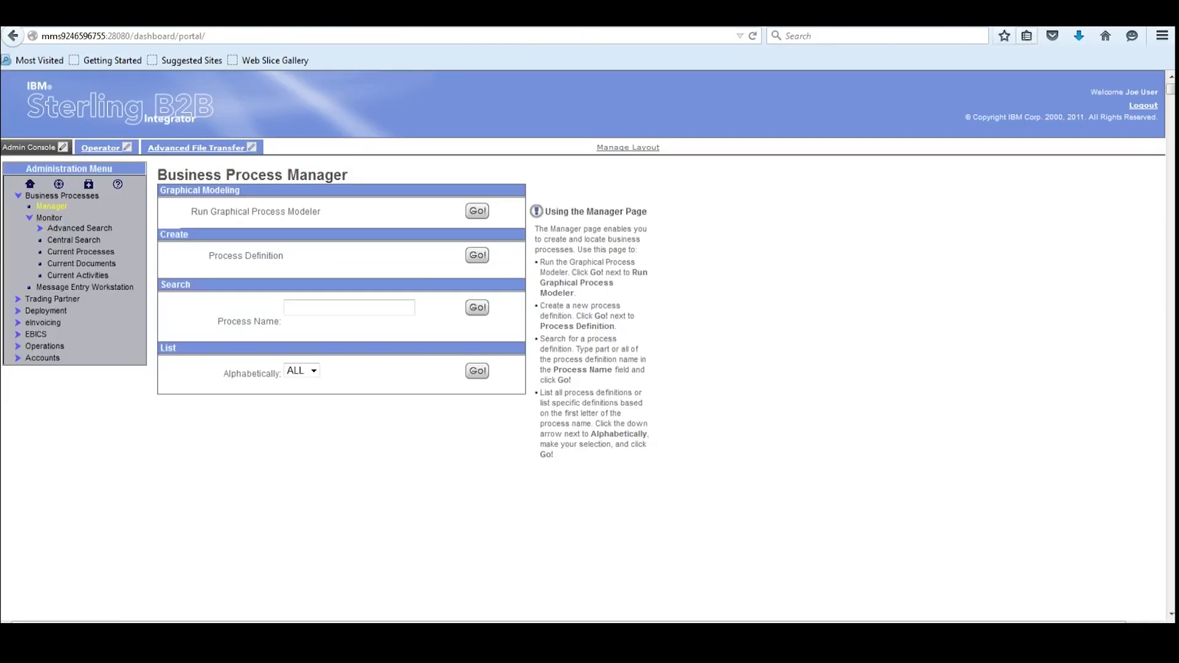
key("alt+Tab")
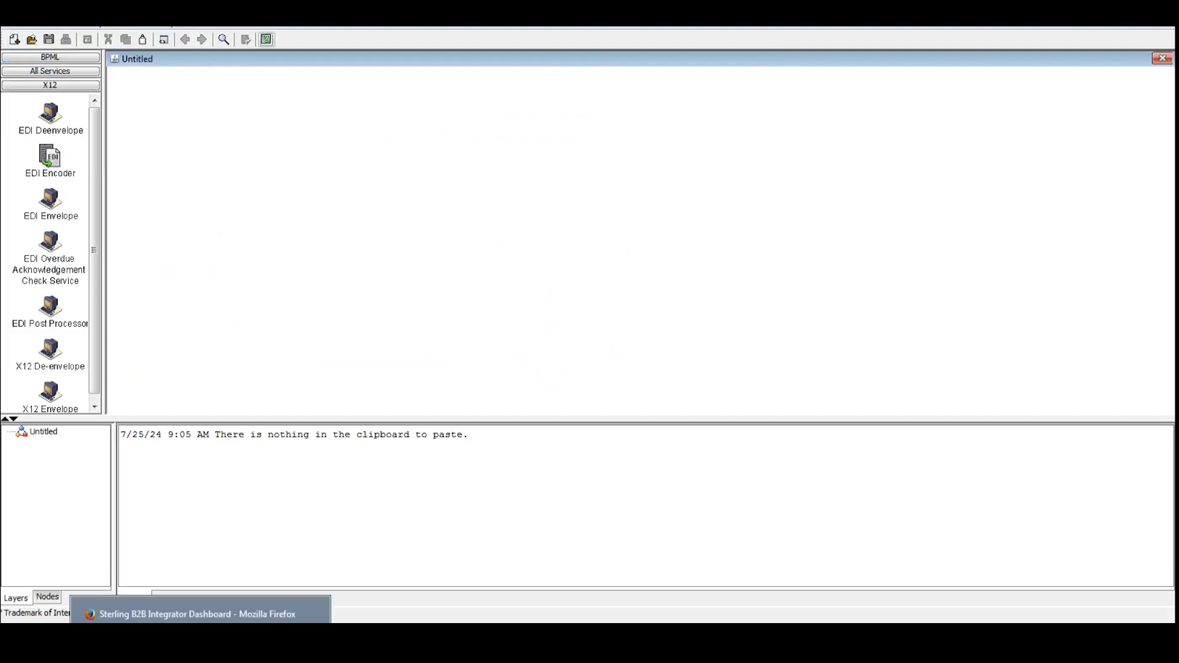
left_click(200, 645)
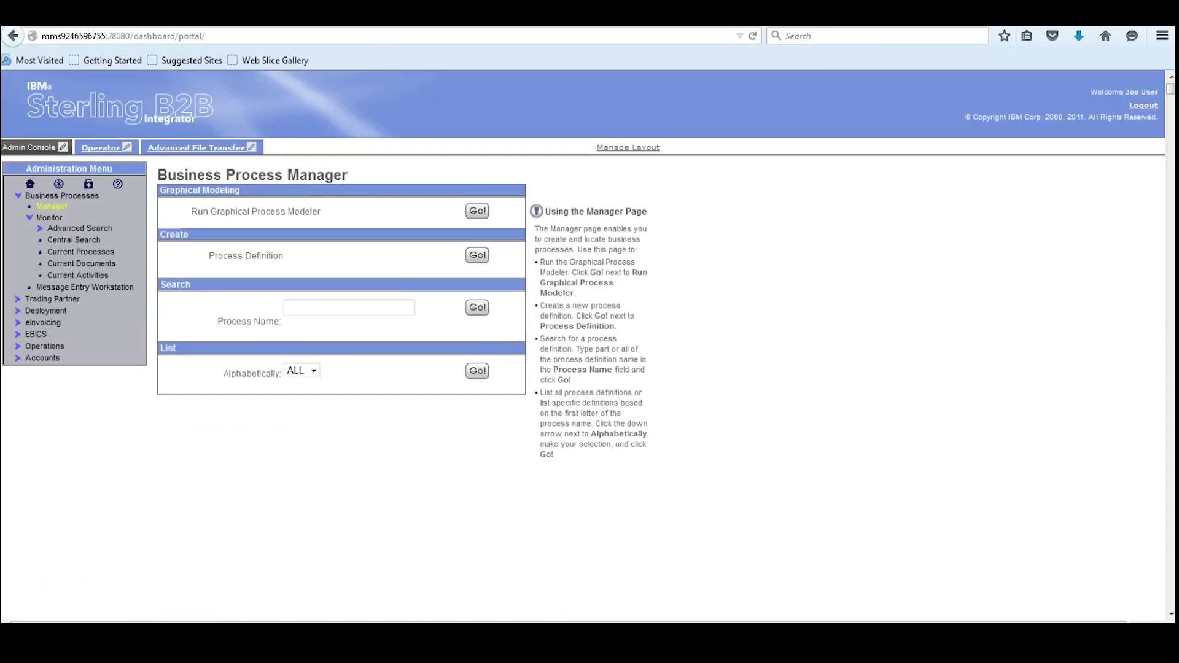
left_click(154, 645)
Open TEST_204_IB.map full-screen in the Map Editor and expand the output Root to show String 245
double_click(489, 266)
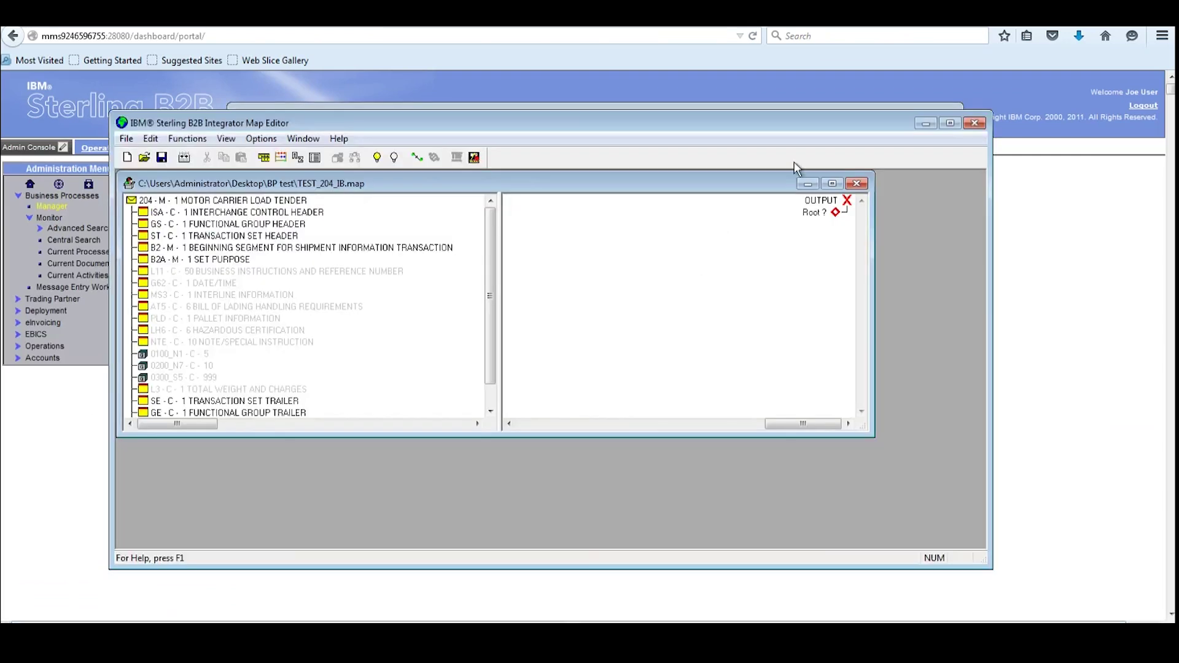
left_click(832, 184)
left_click(949, 124)
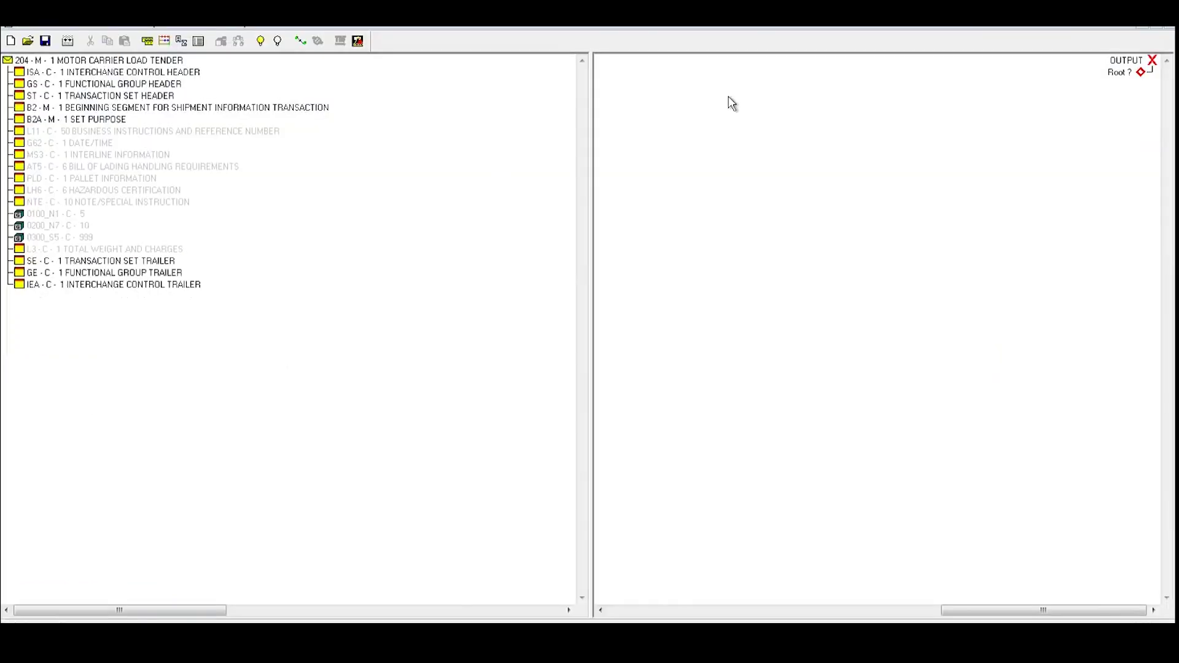
left_click(1119, 75)
key("Insert")
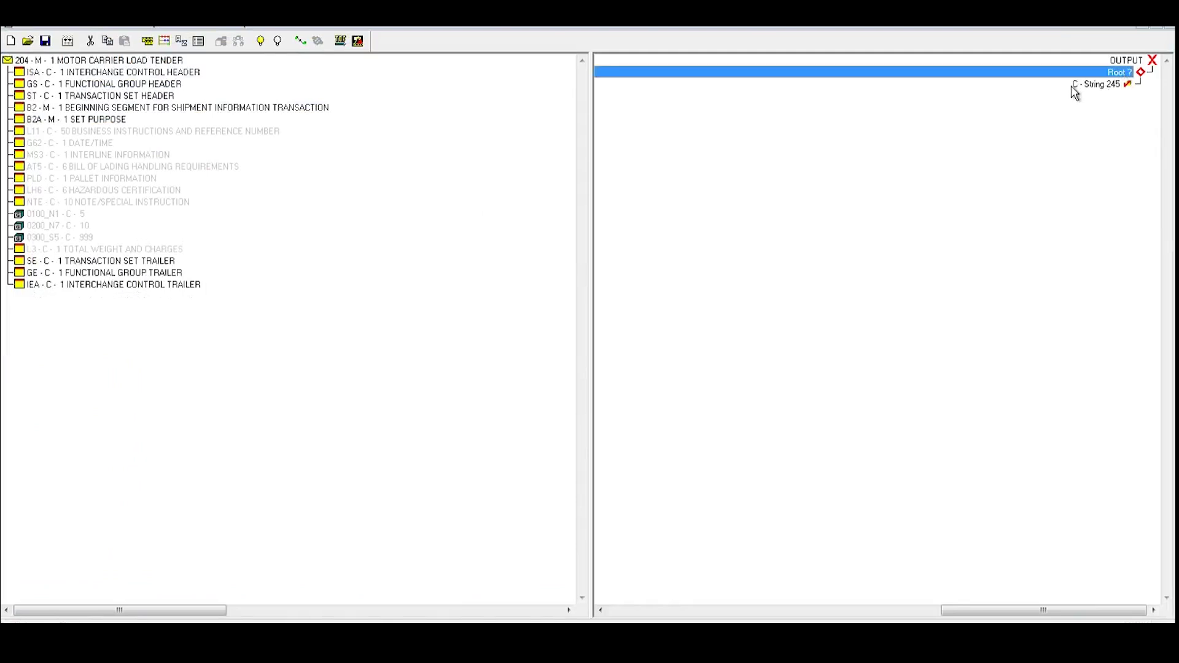
Print the map to a text report in the BP test folder with only mapping details and extended rules
left_click(28, 29)
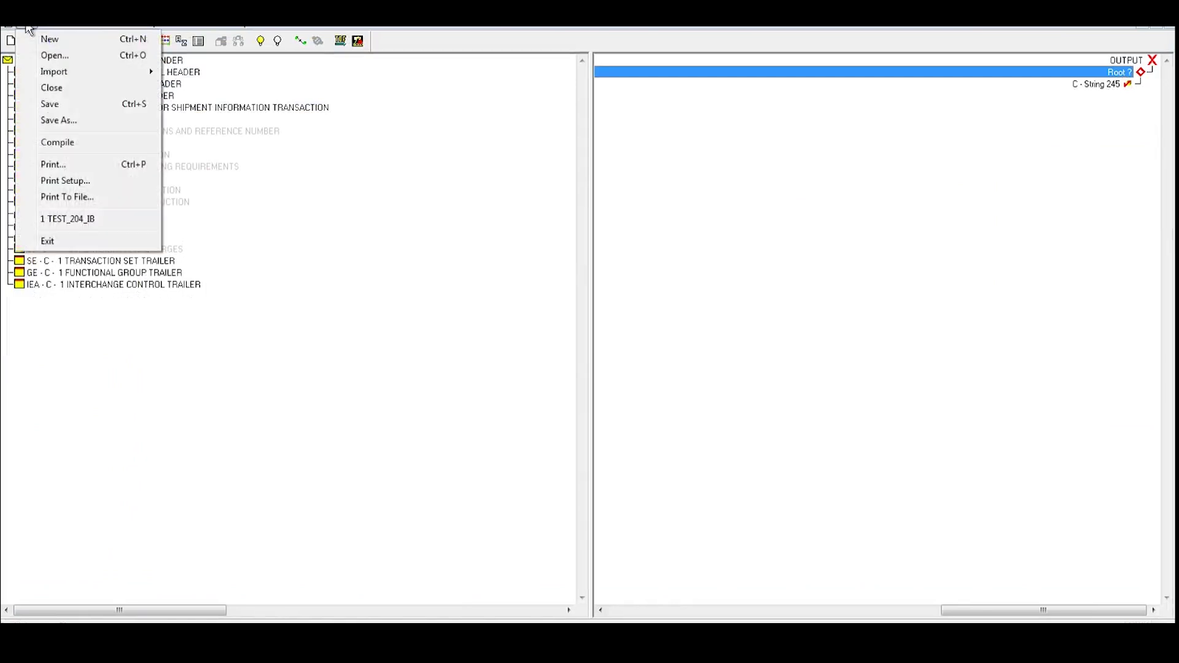
left_click(61, 199)
left_click(548, 281)
left_click(550, 298)
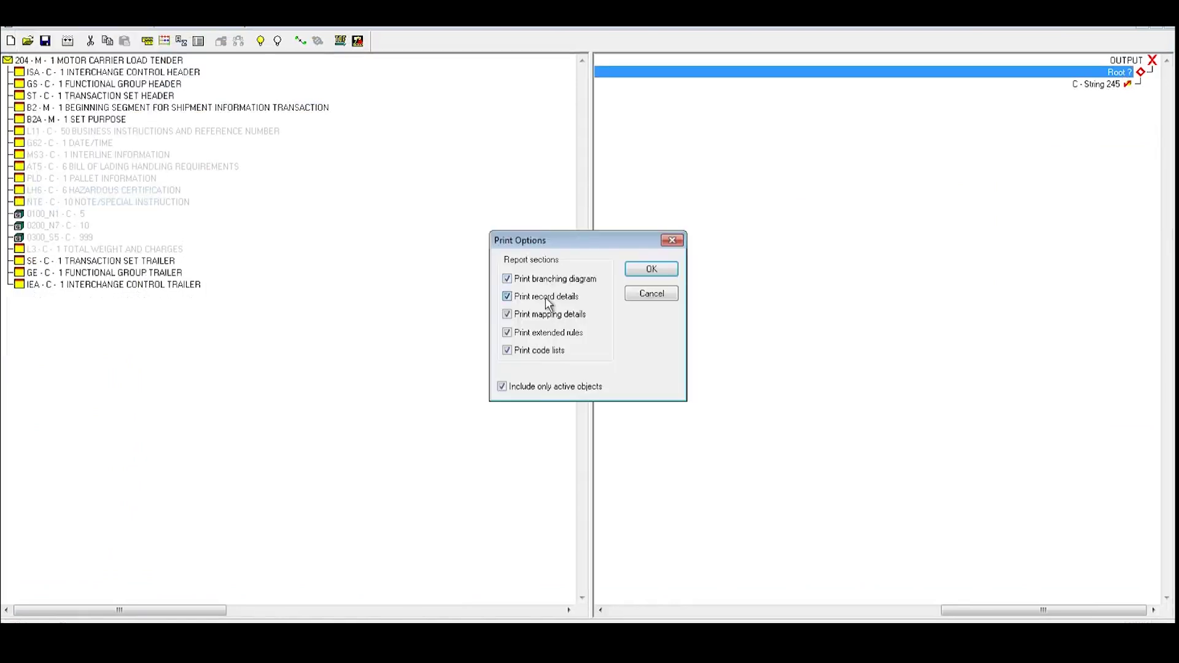
left_click(508, 351)
left_click(652, 269)
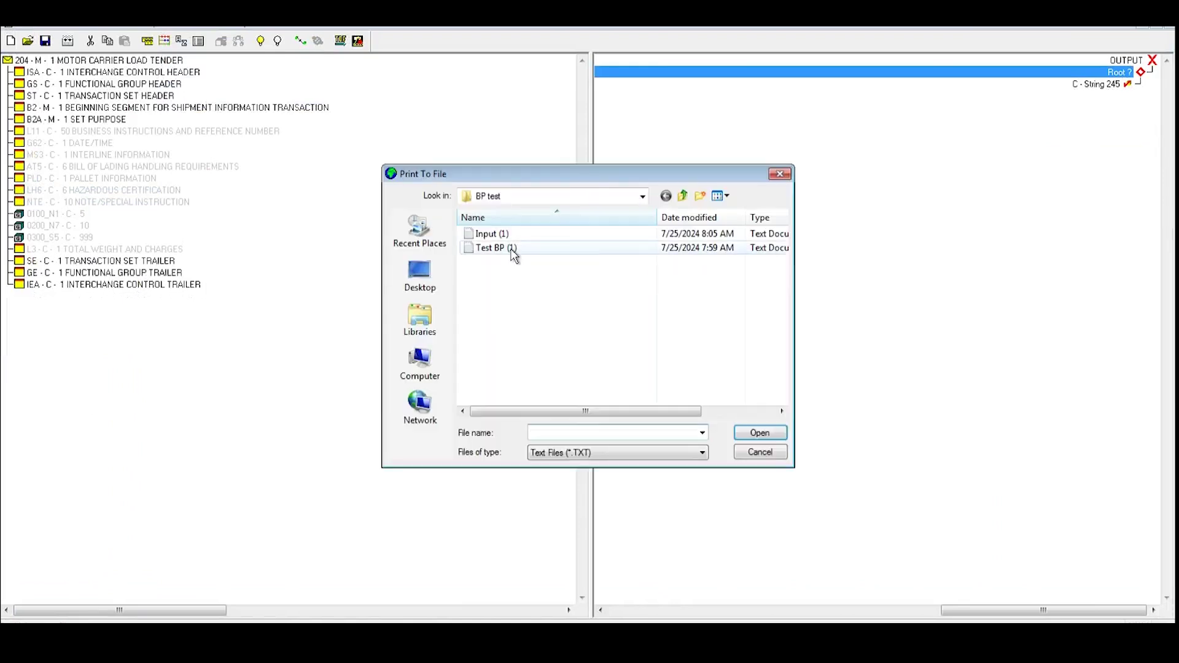
type("P")
key("Return")
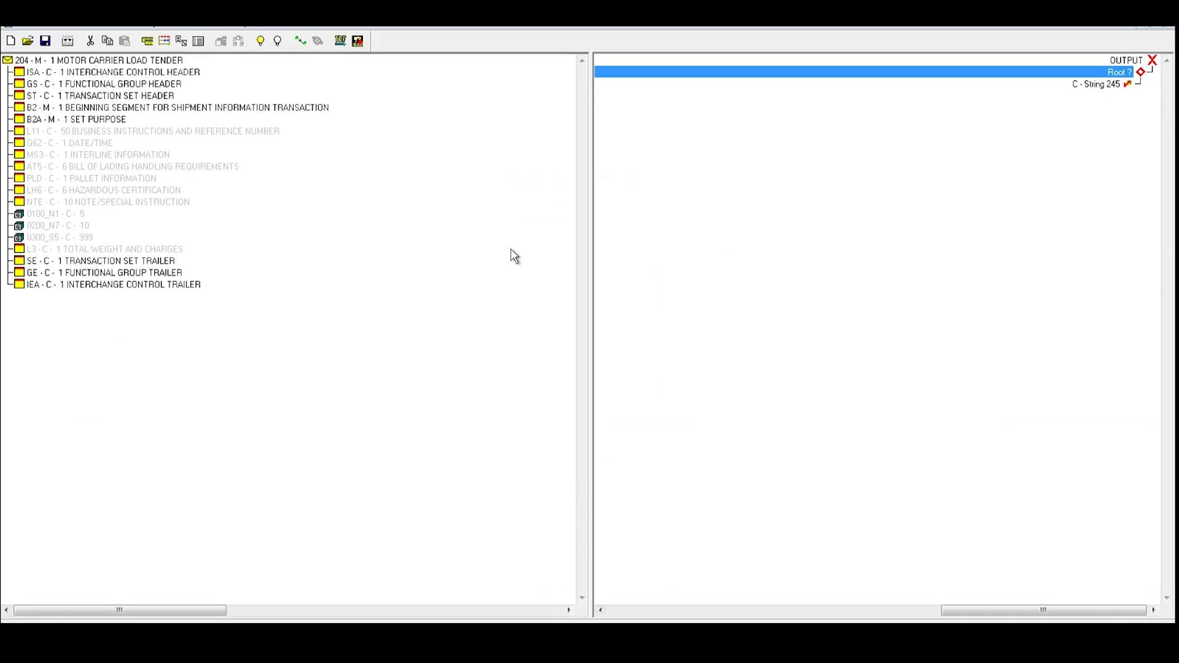
In the BP test folder, open the Input (1) text file and close it again
left_click(62, 620)
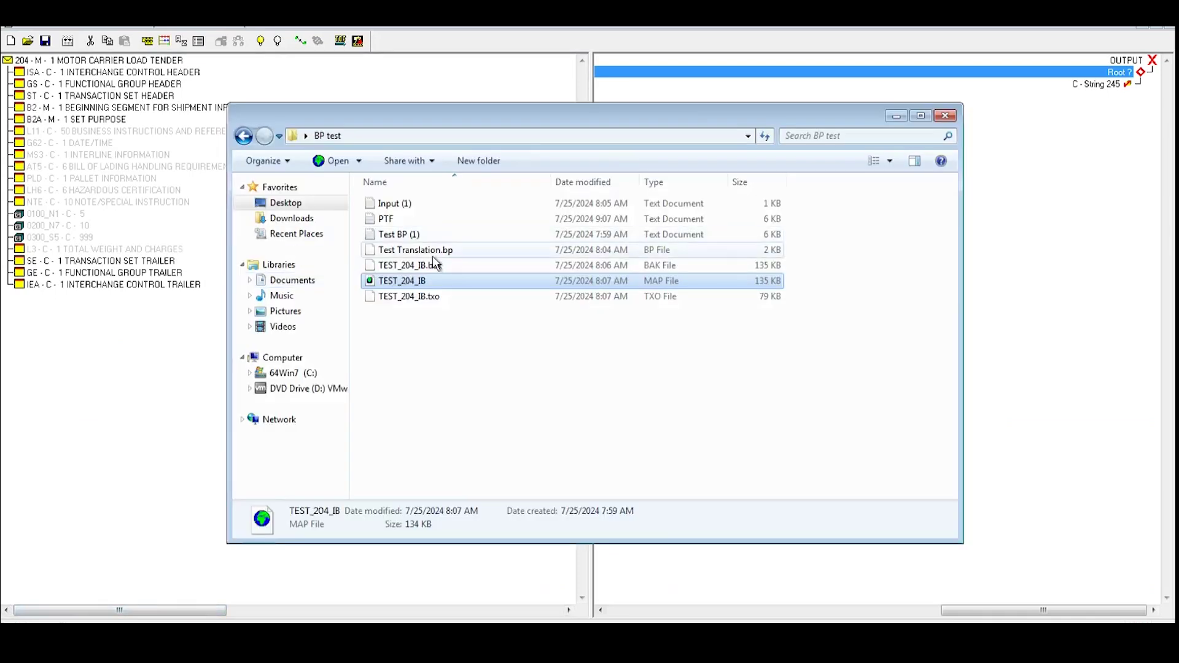
double_click(403, 205)
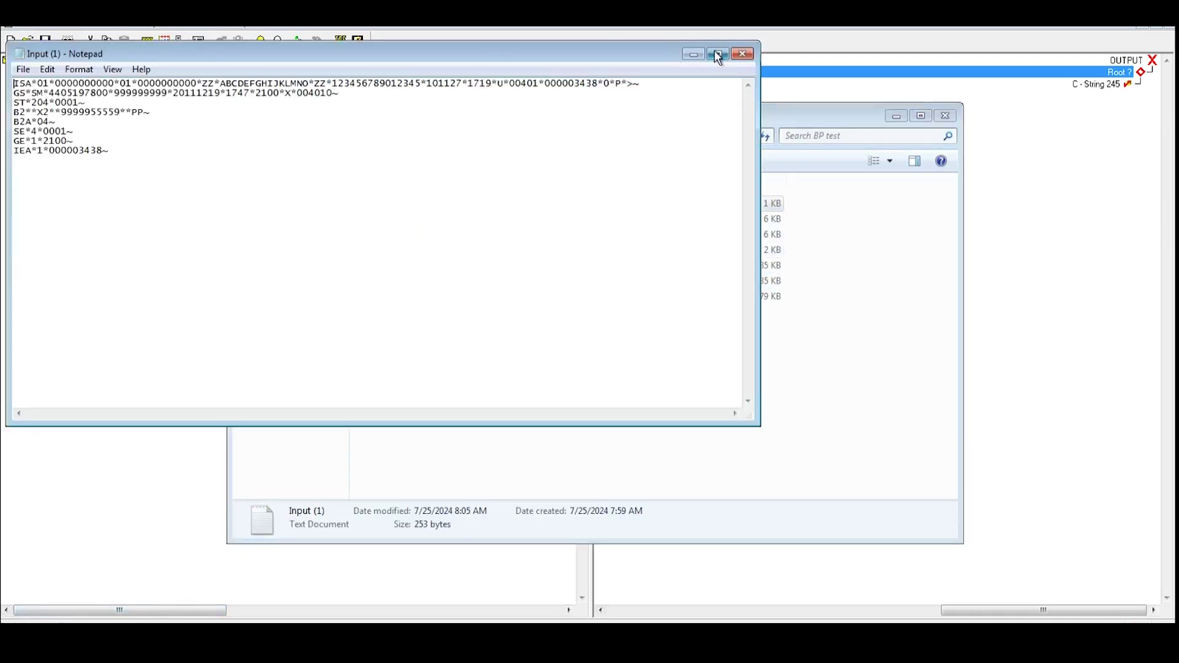
left_click(741, 55)
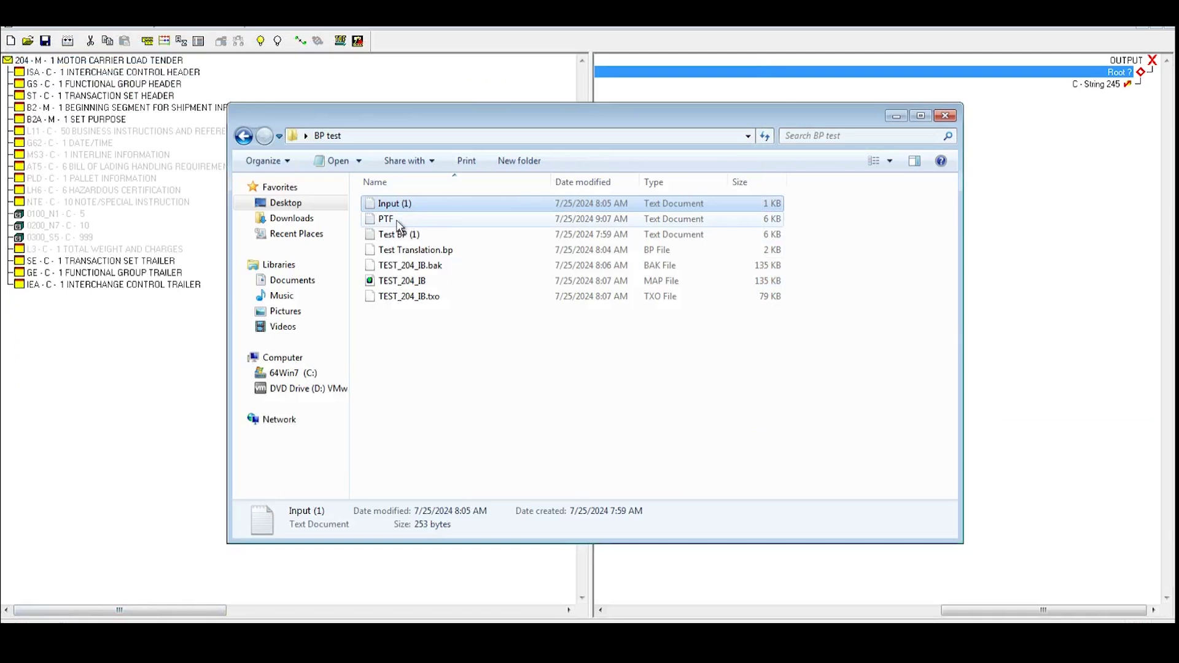
Review the PTF report, highlighting the extended rule code, the 0146* source field and PCDATA, then close it
double_click(398, 220)
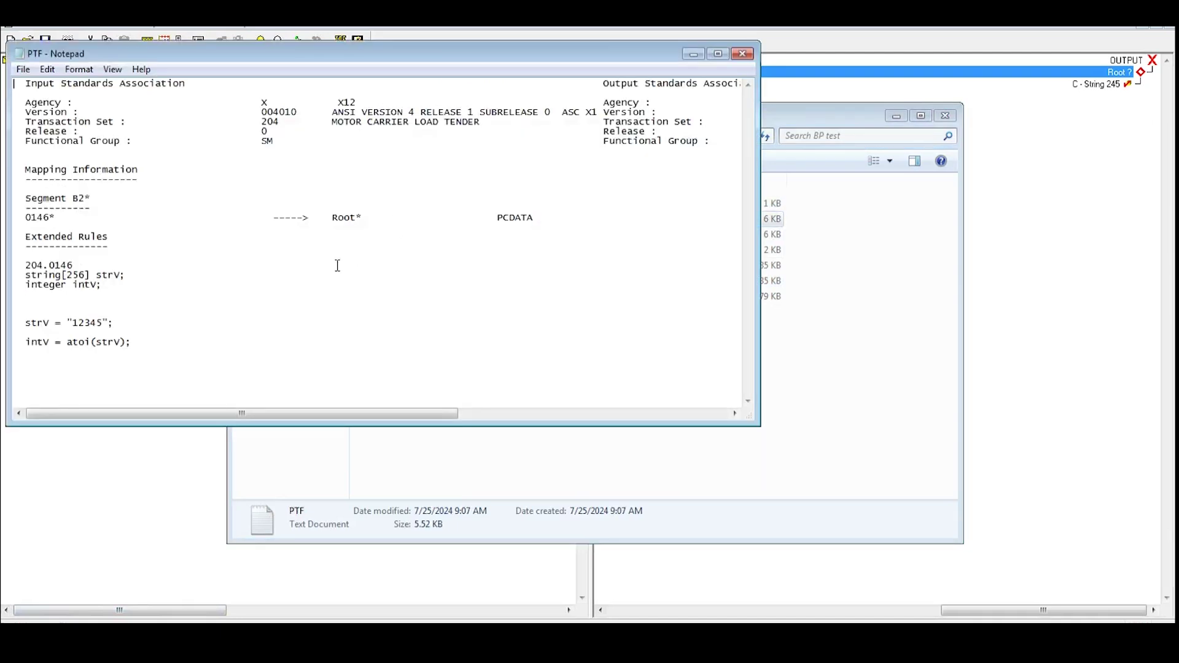
left_click_drag(143, 346, 8, 285)
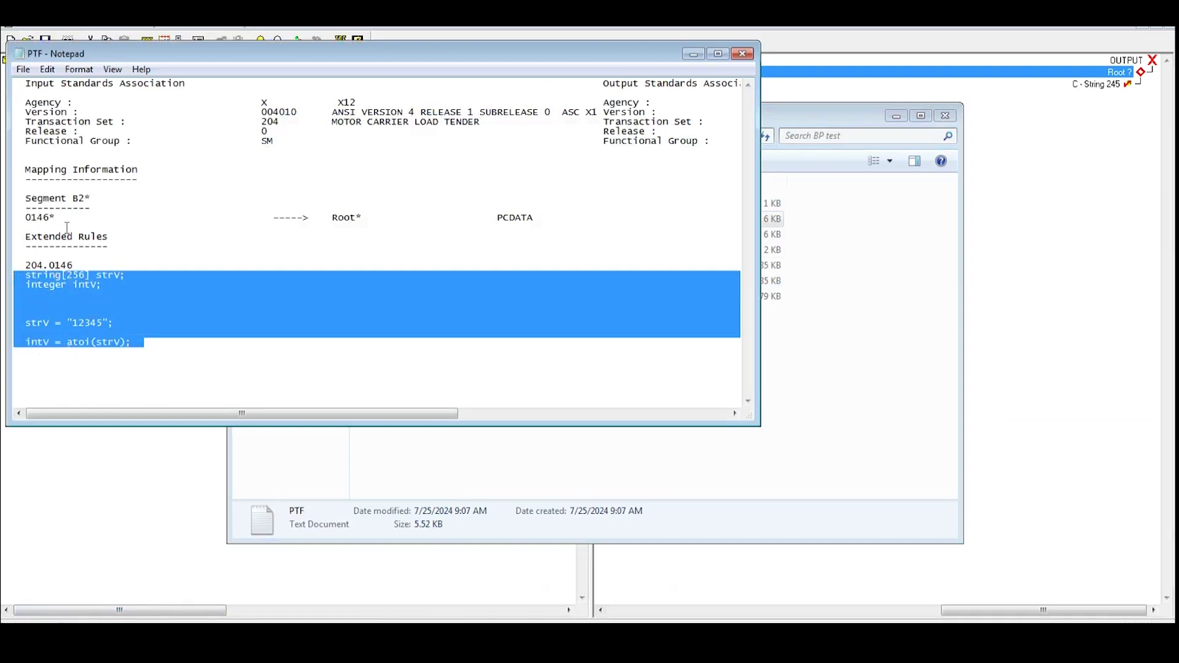
double_click(31, 218)
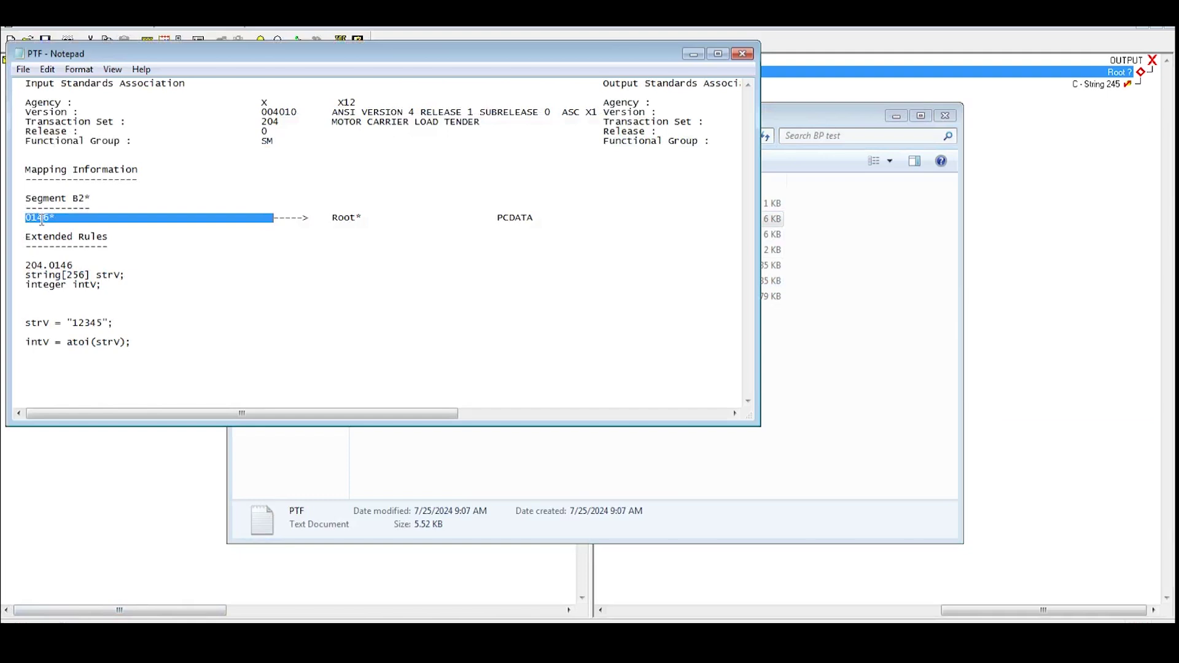
left_click_drag(497, 216, 537, 214)
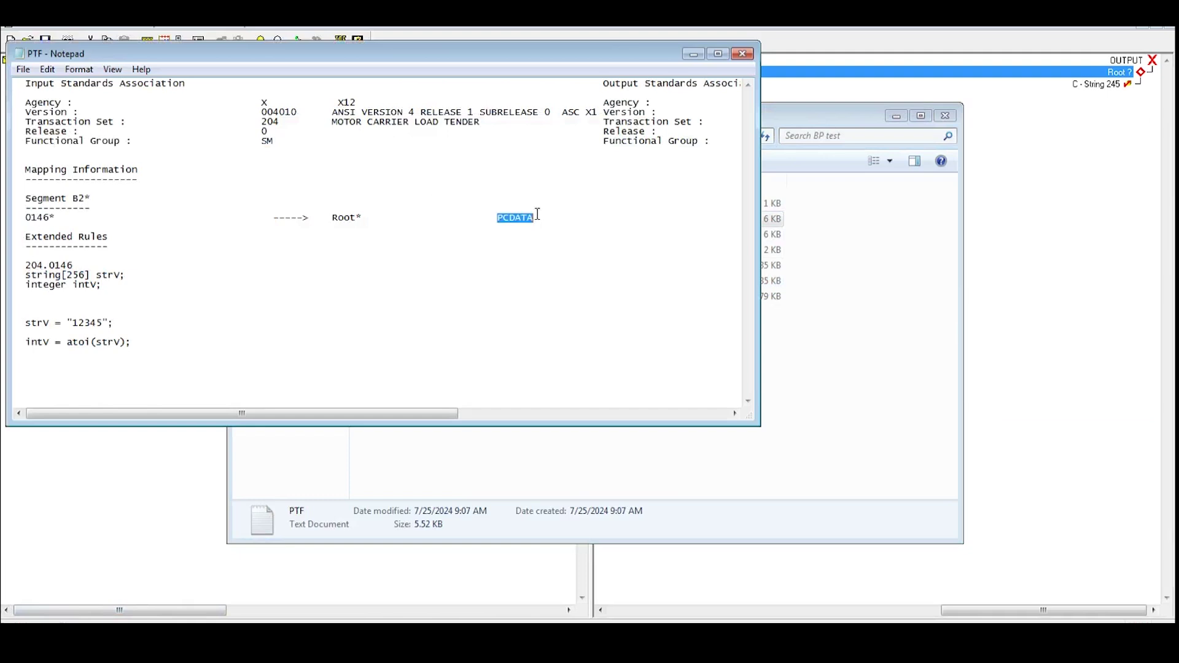
left_click(742, 54)
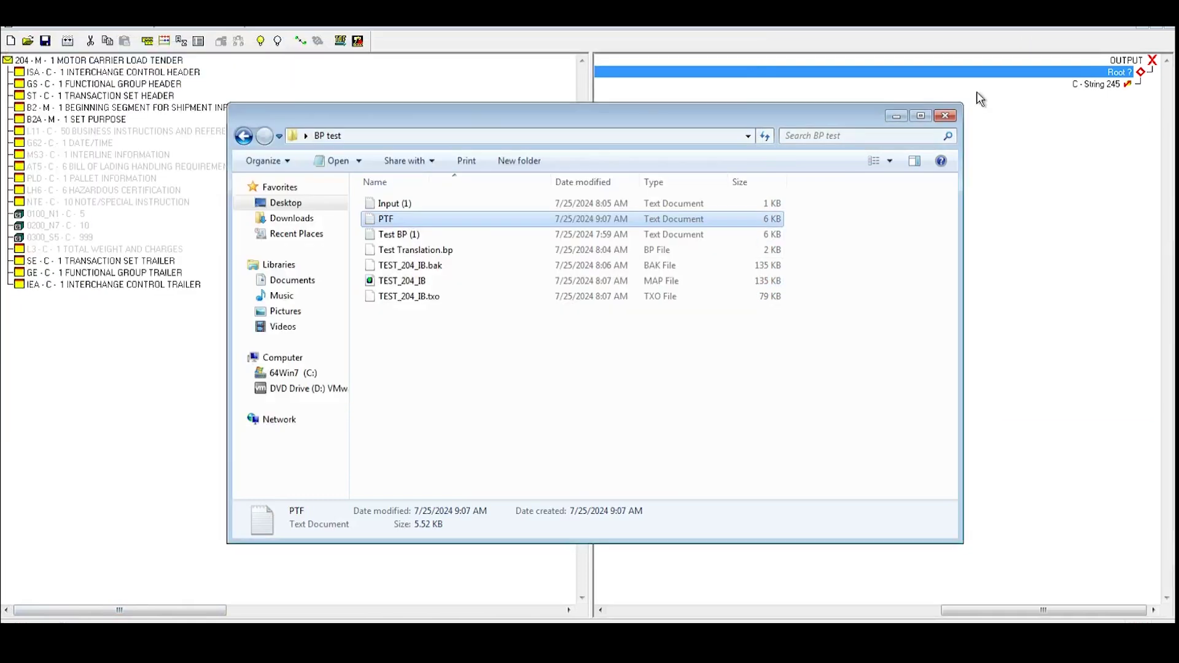
Search Deployment > Maps for map name Test_204 to find TEST_204_IB, then go to Services Configuration
left_click(945, 116)
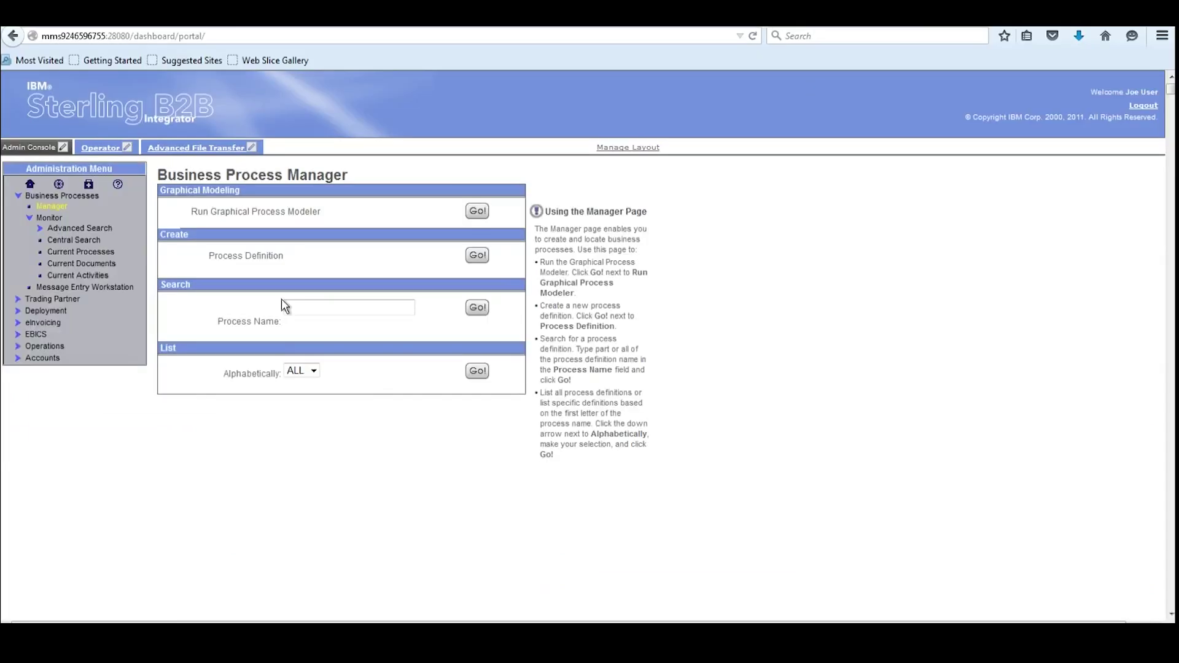
left_click(44, 312)
left_click(46, 367)
left_click(370, 385)
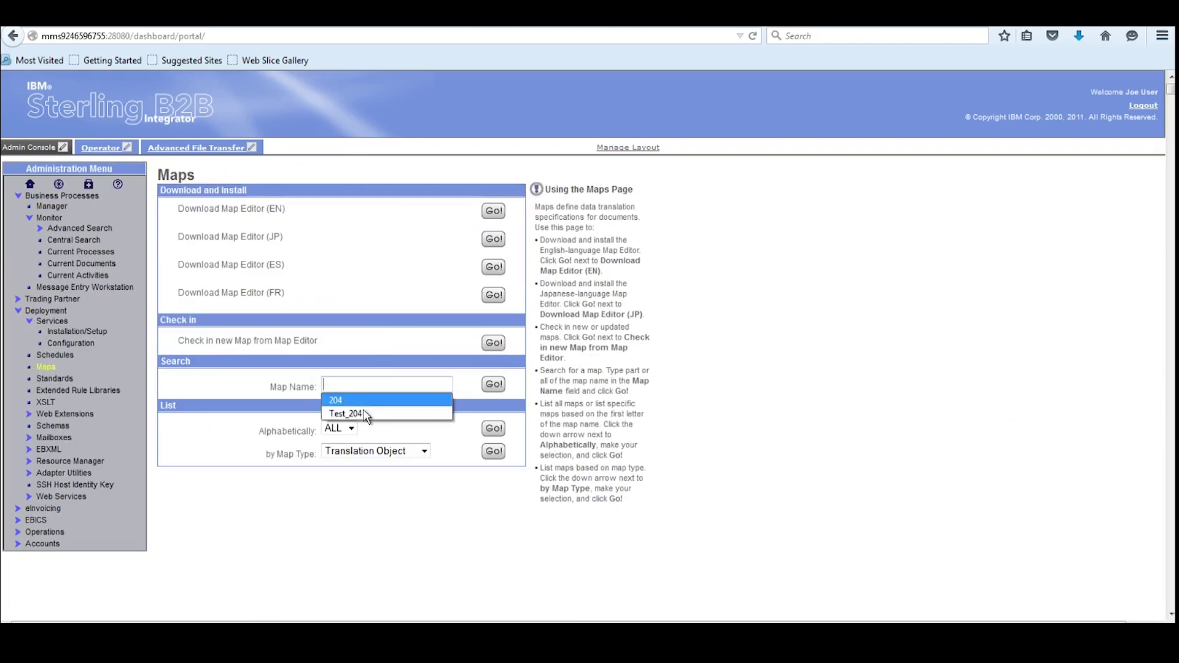
left_click(362, 414)
left_click(493, 384)
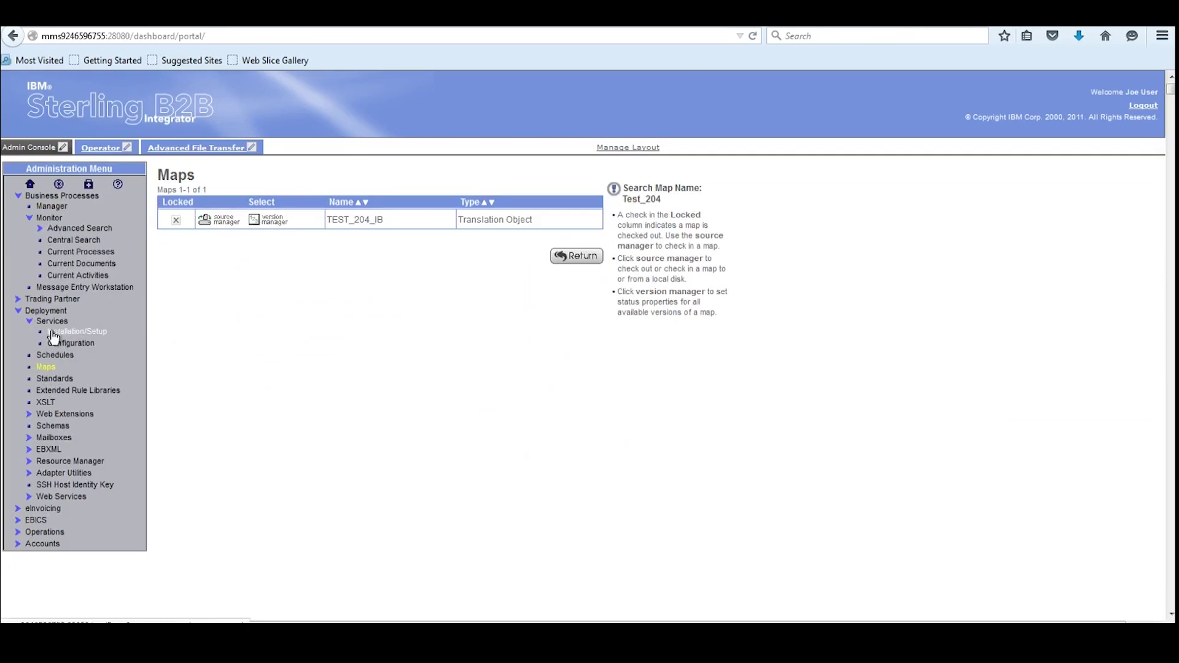
left_click(82, 344)
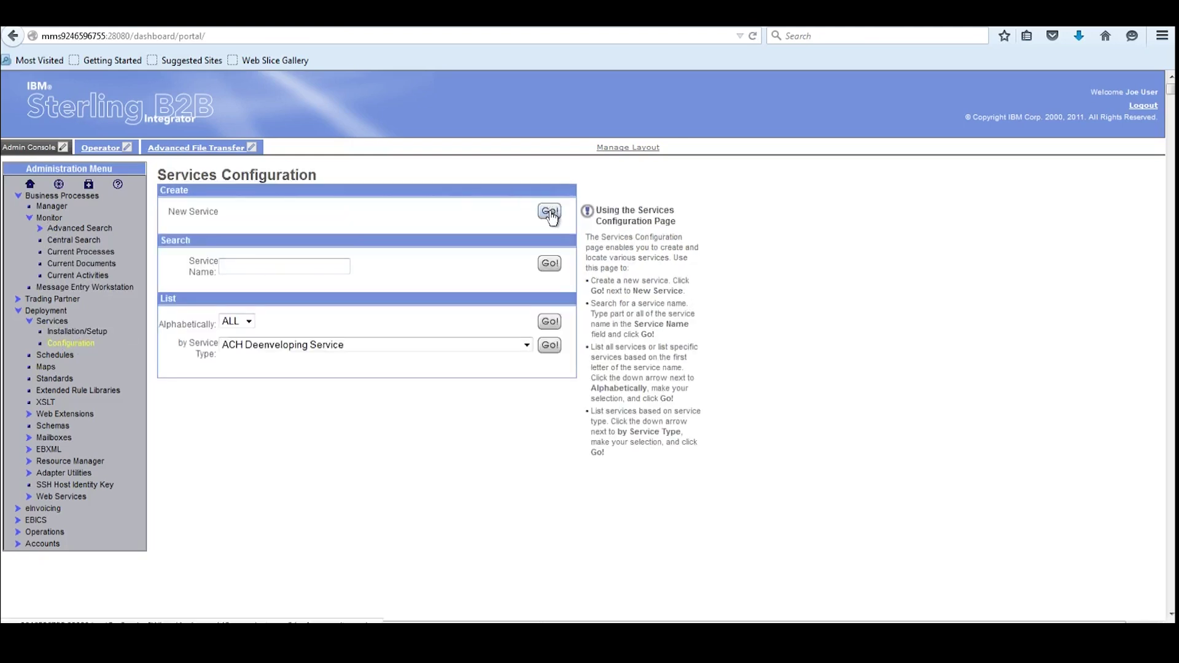
Start a new service and pick Translation Service from the list filtered by 'Translation', then continue to naming
left_click(550, 212)
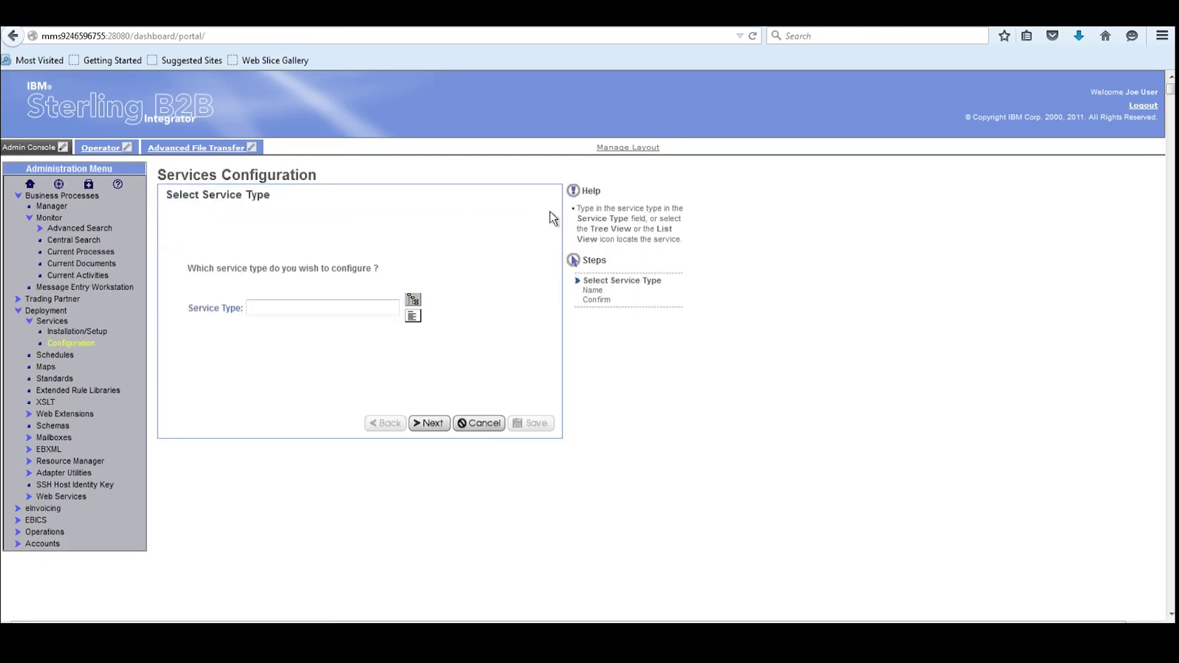
left_click(412, 317)
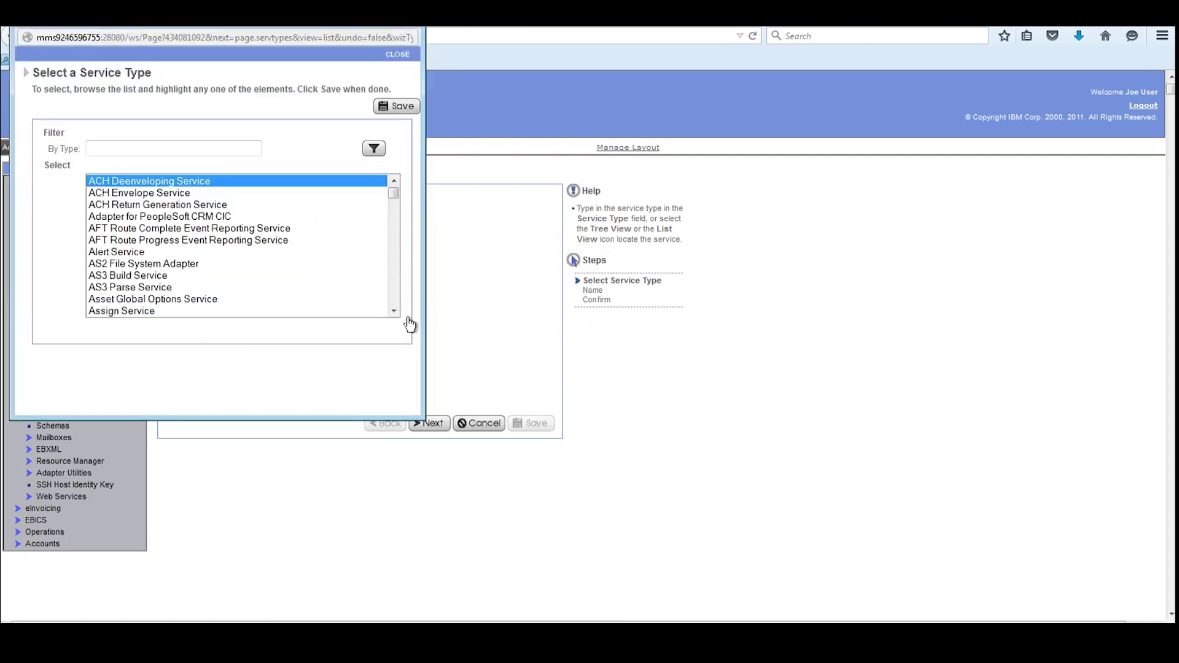
left_click_drag(355, 30, 676, 191)
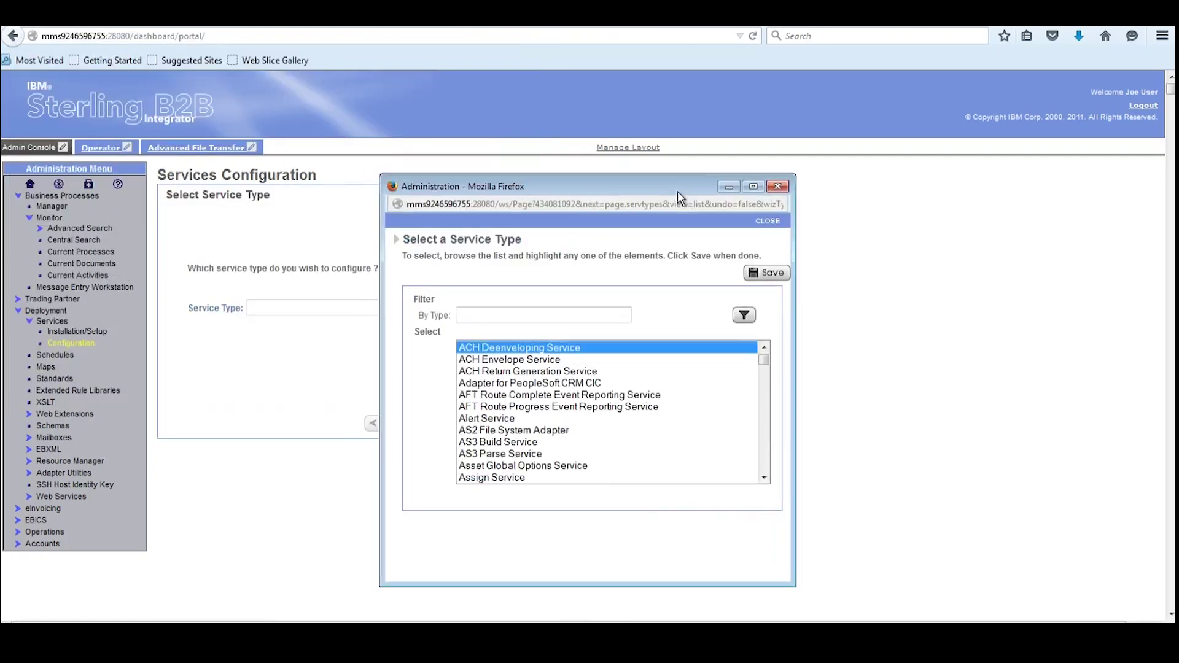
left_click(515, 314)
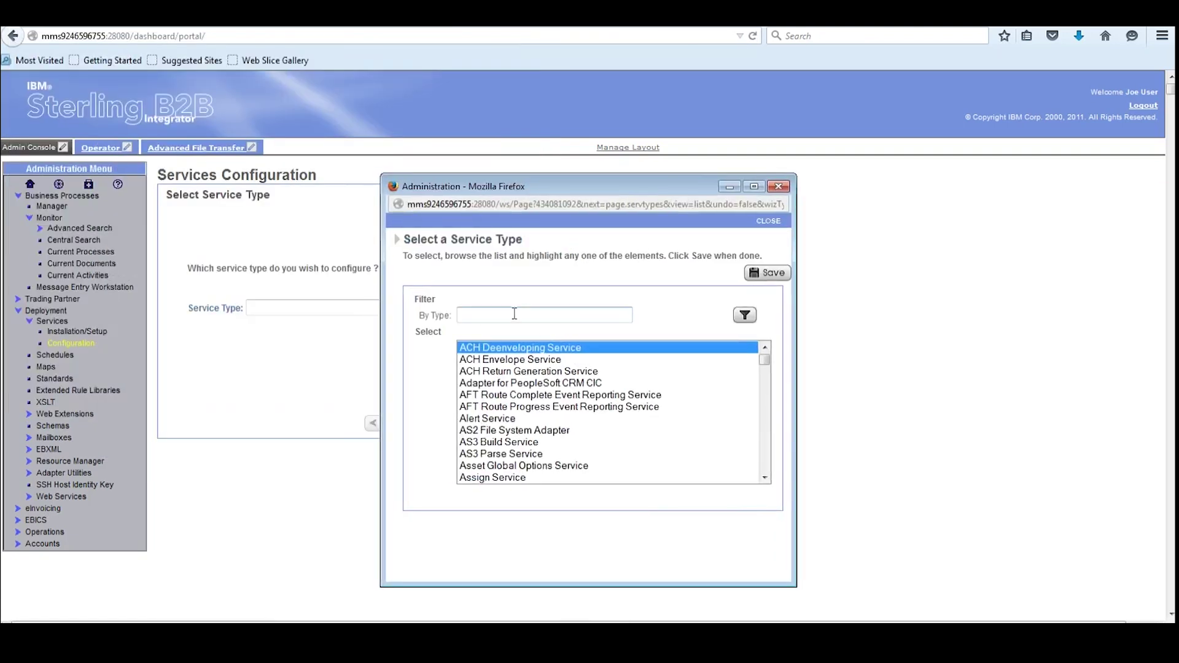
type("Transla")
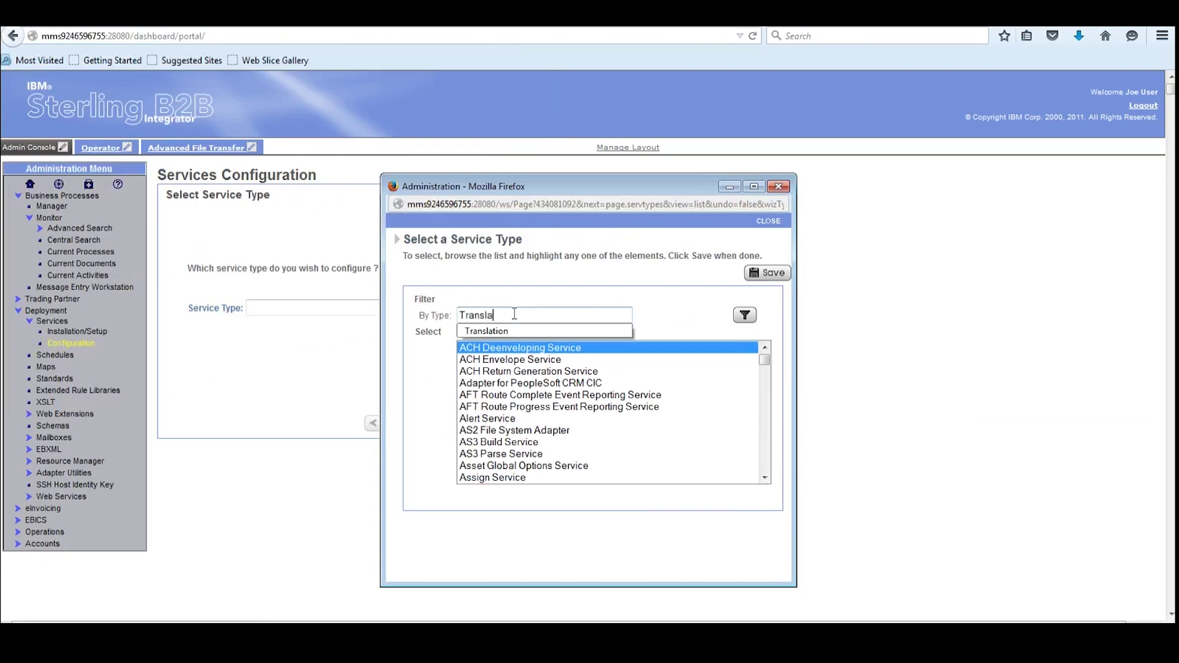
left_click(494, 333)
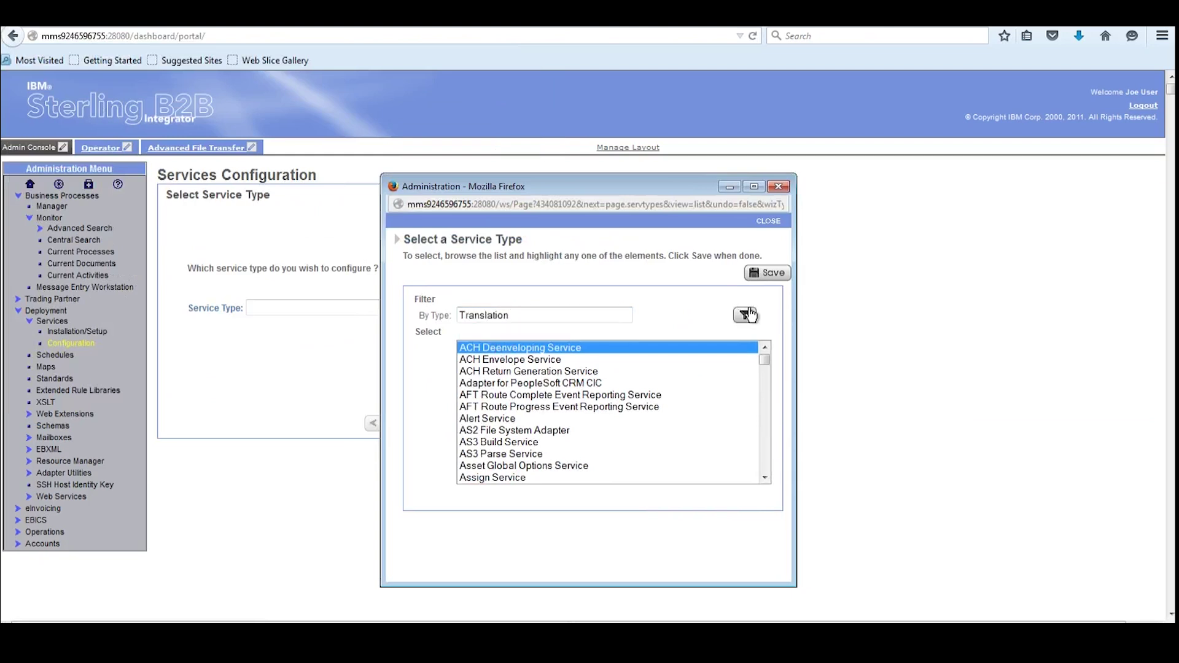
left_click(745, 317)
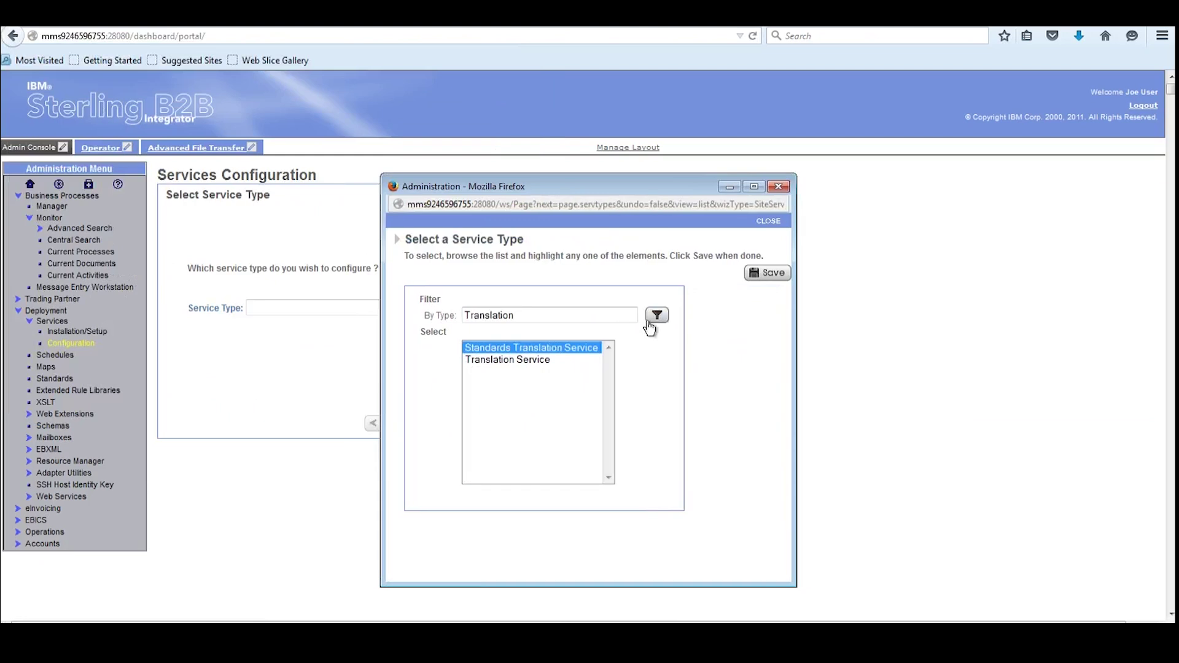
left_click(497, 361)
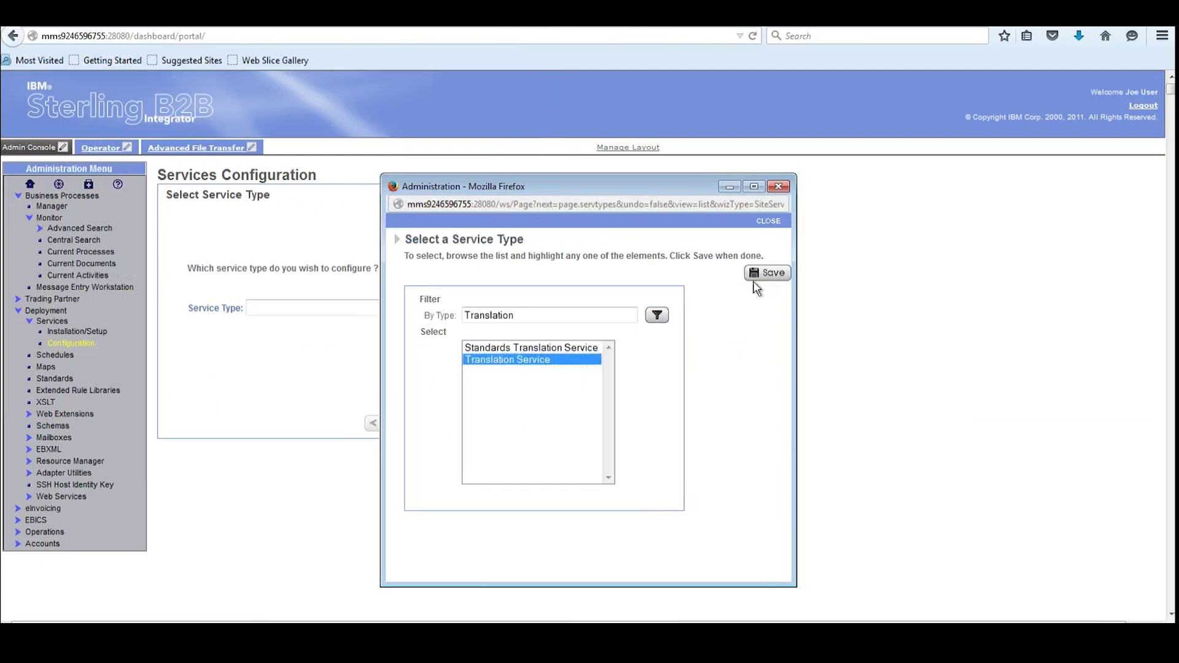
left_click(771, 274)
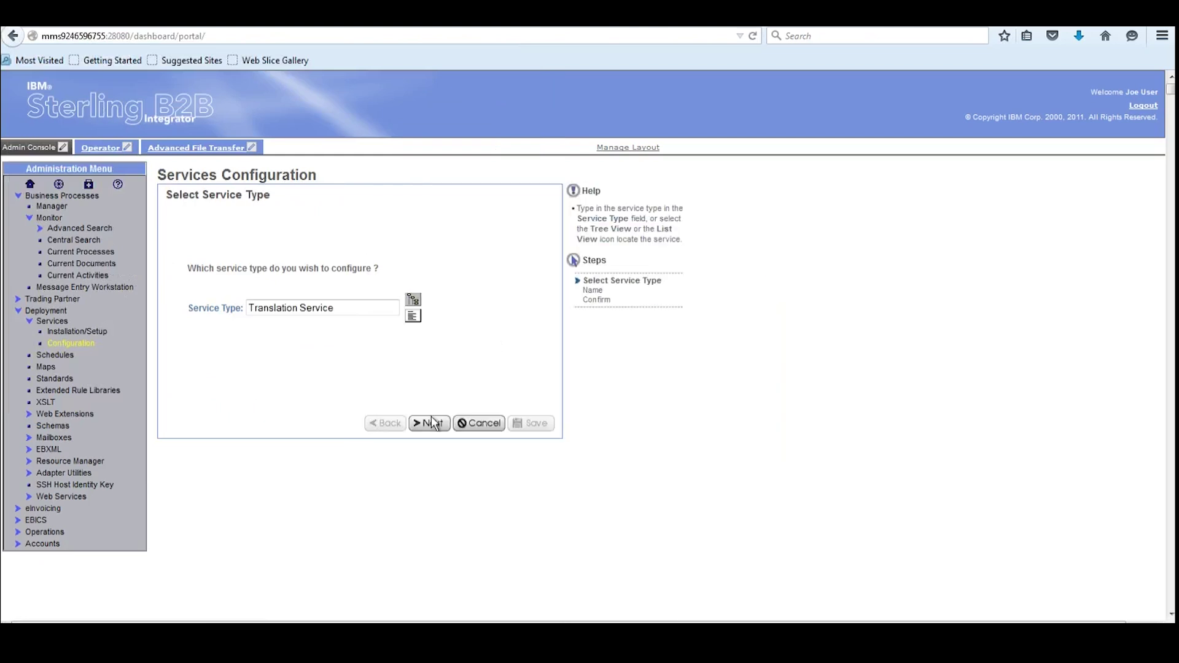
left_click(429, 424)
Enter 'Translation BP' as both the new service's name and its description
left_click(317, 267)
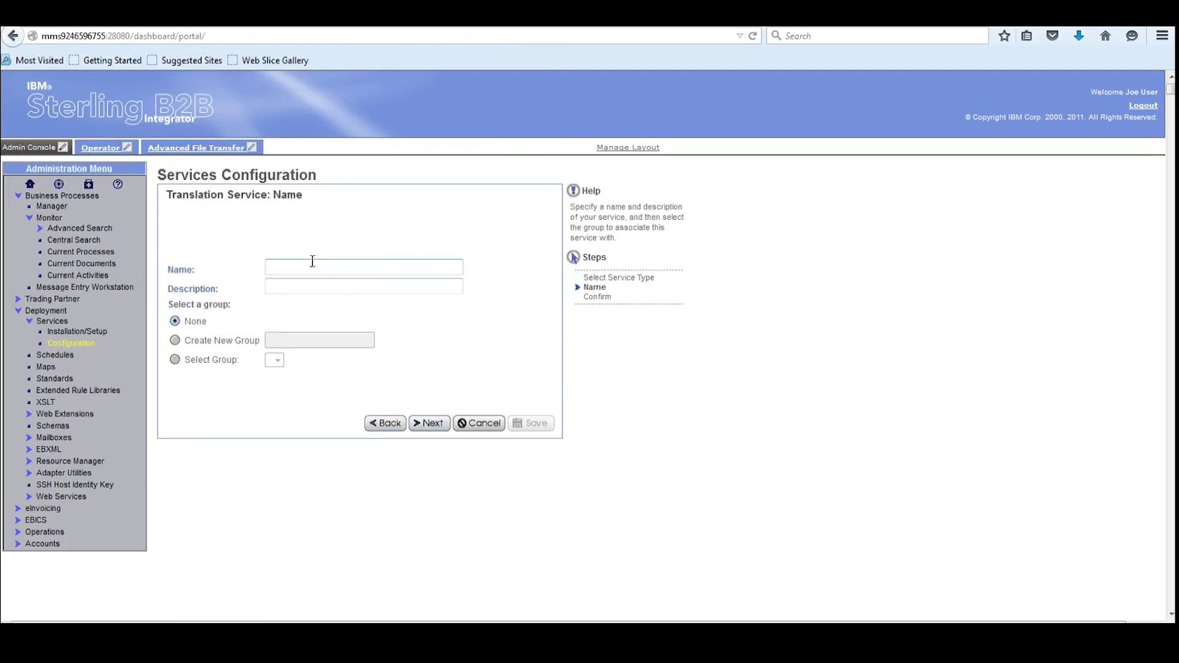
type("Transl")
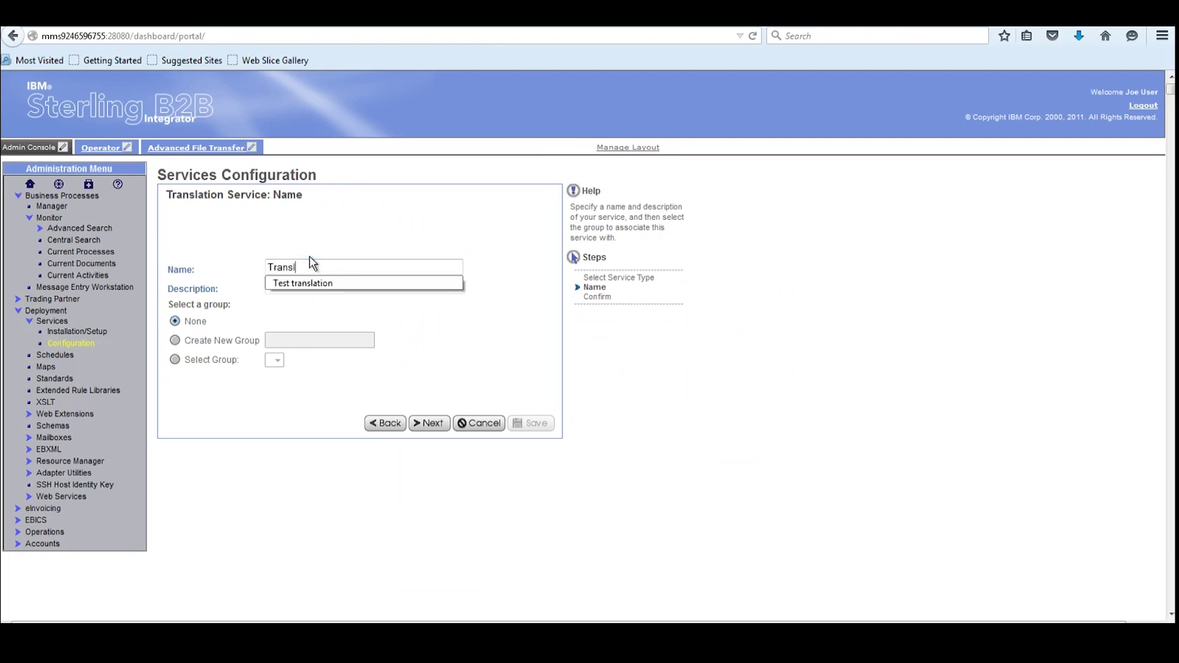
type("ation BP")
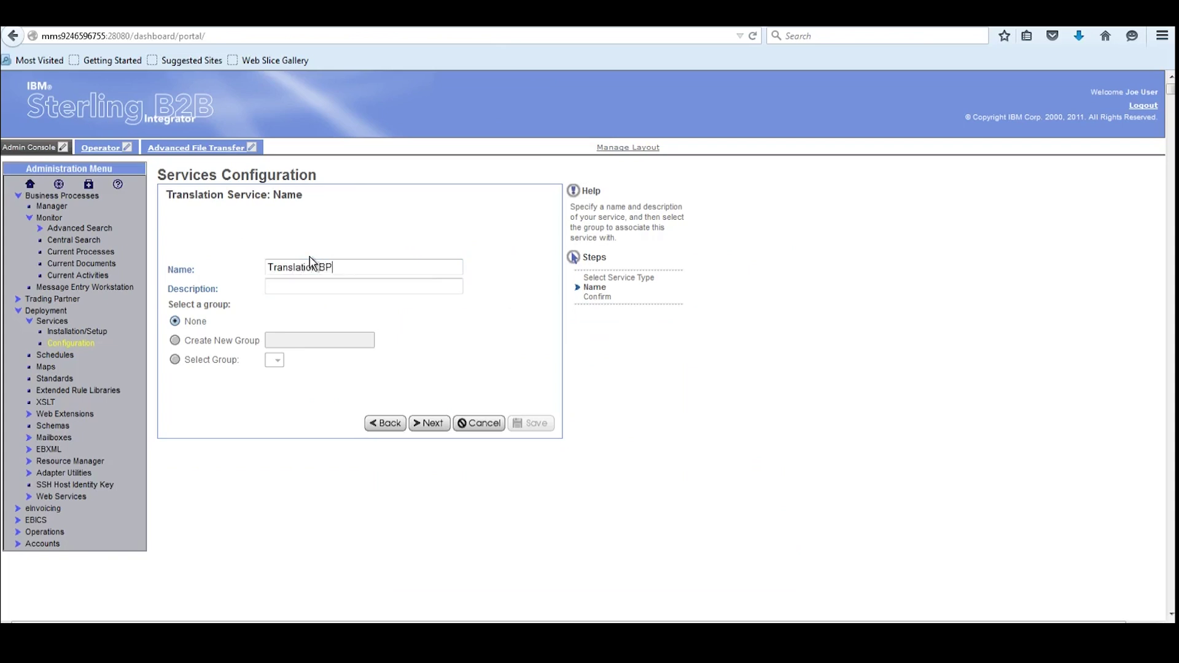
triple_click(330, 269)
key("ctrl+c")
left_click(311, 285)
key("ctrl+v")
Leave the service in no group, finish creating it, and return to Services Configuration
left_click(177, 342)
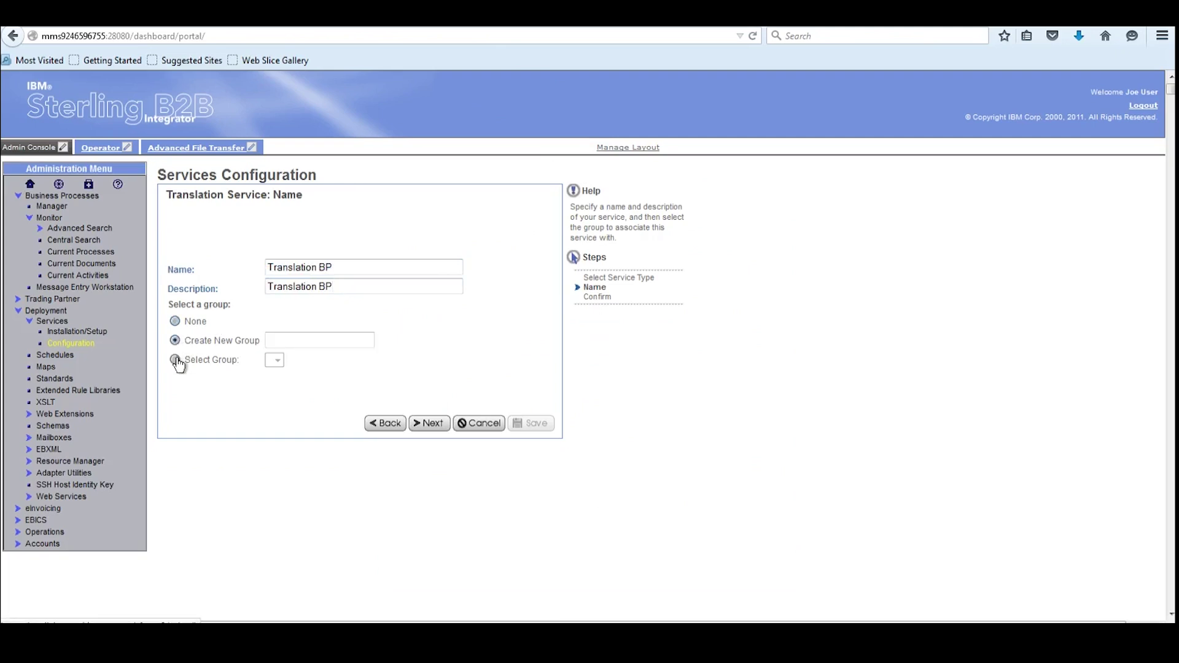
left_click(175, 360)
left_click(175, 322)
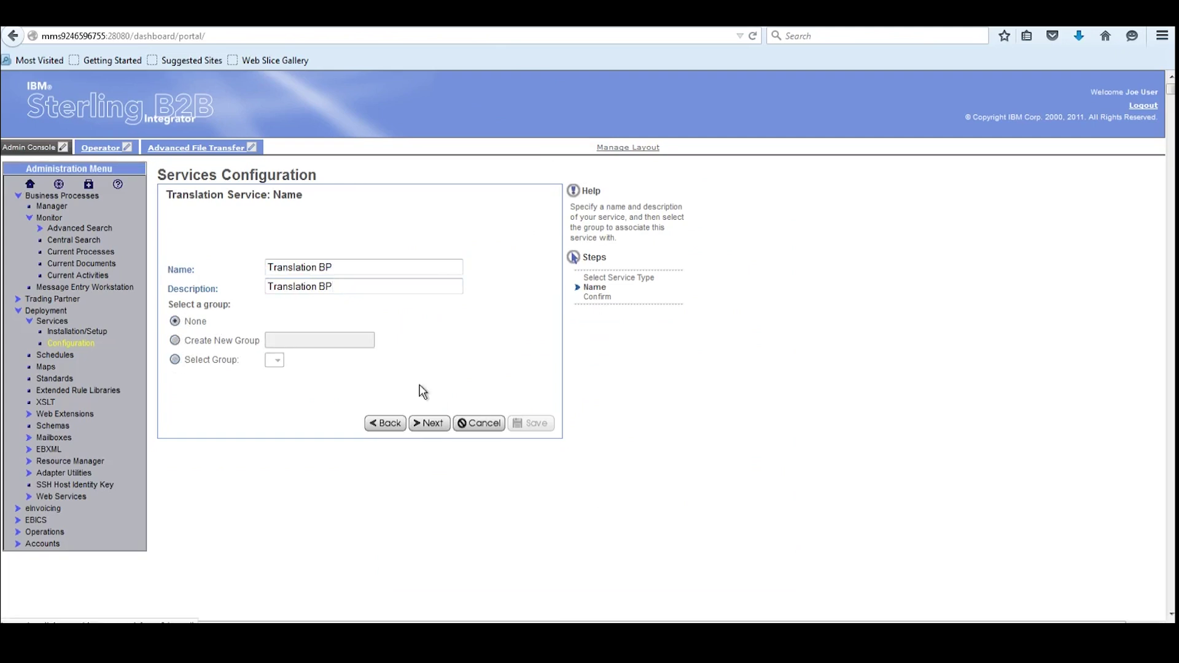
left_click(432, 424)
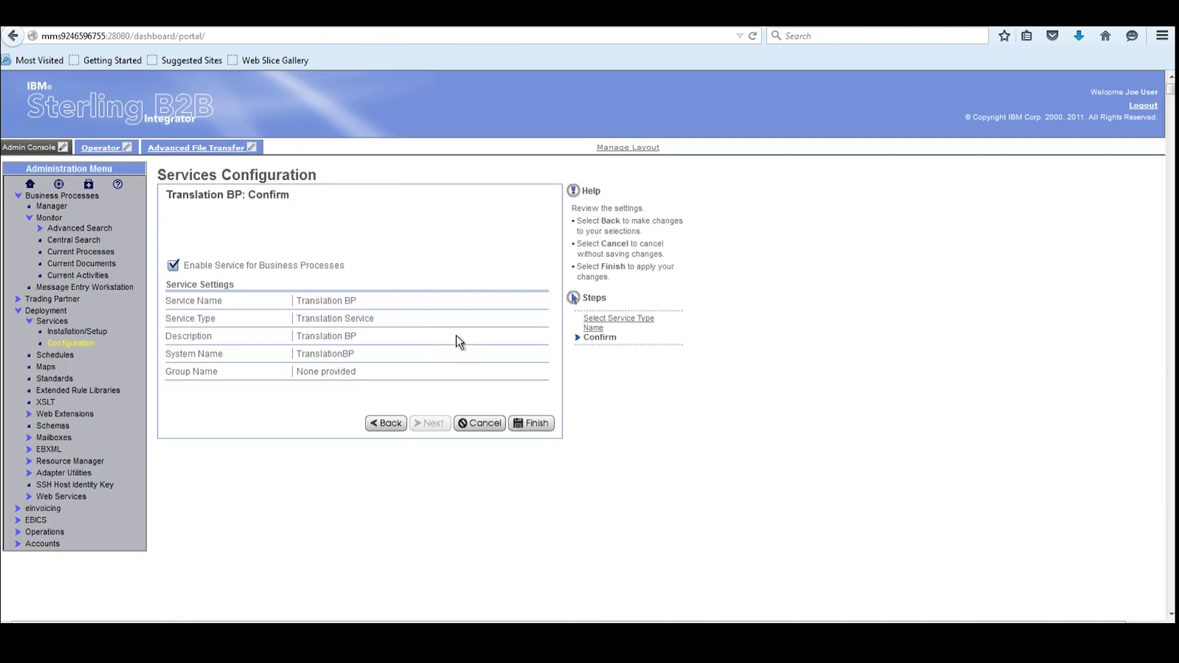
left_click(532, 424)
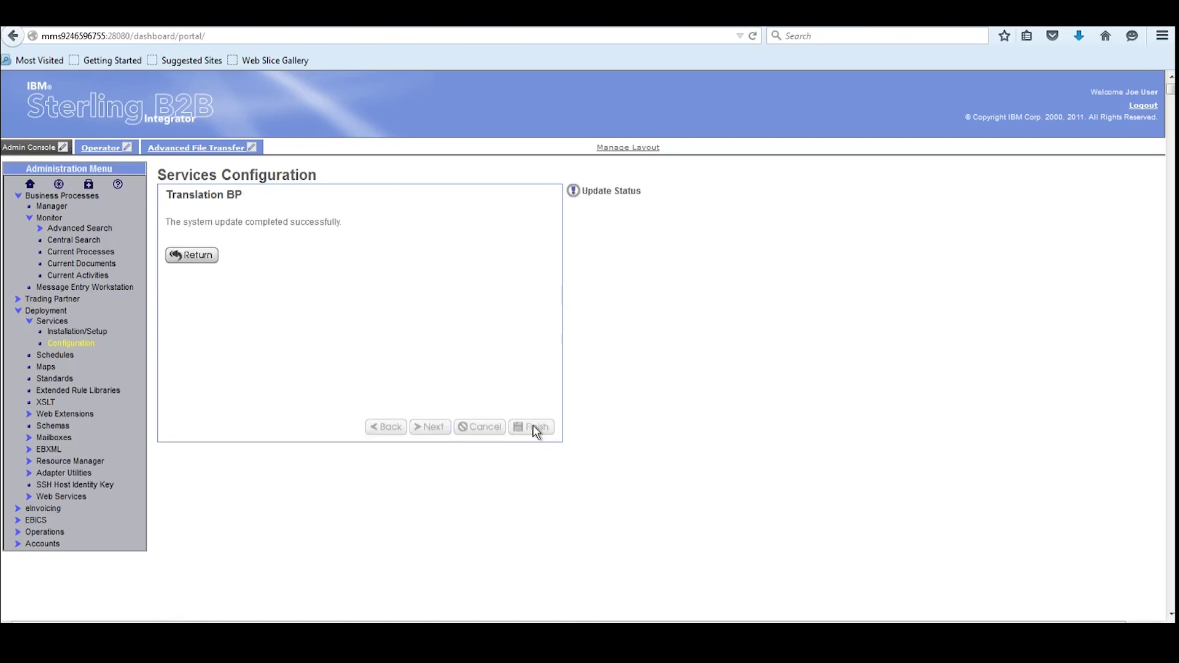
left_click(192, 256)
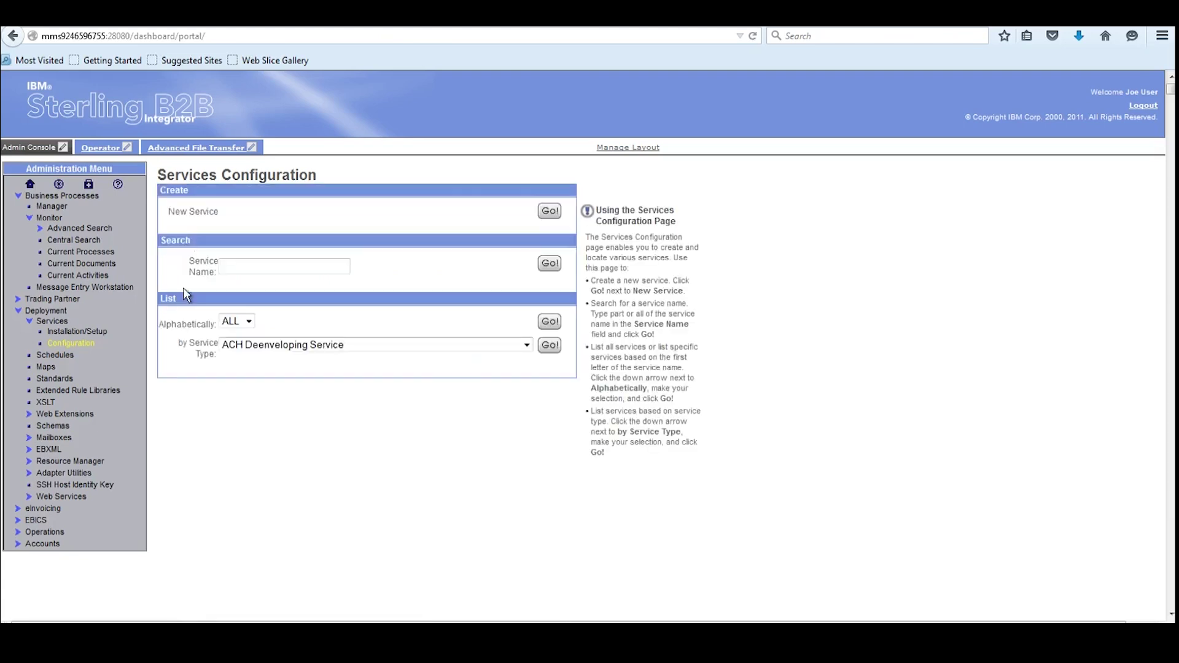
Search services by the name 'Translation' and find Translation BP among the four results
left_click(310, 264)
type("Tranlation")
type("BP")
left_click(550, 264)
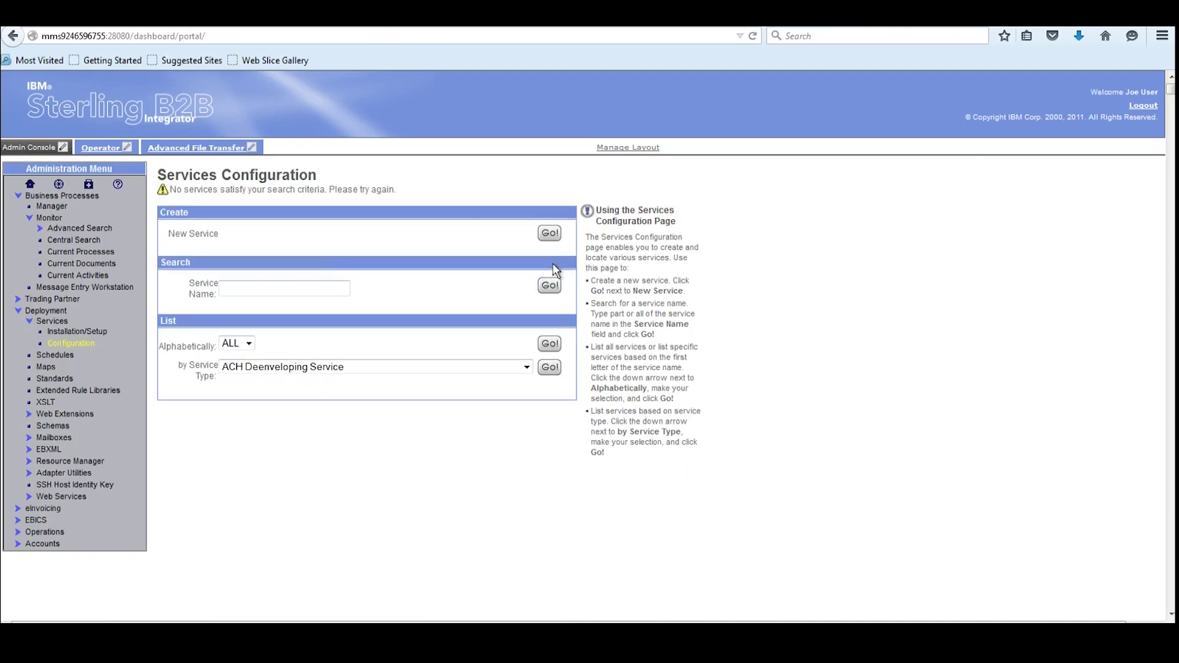
type("T")
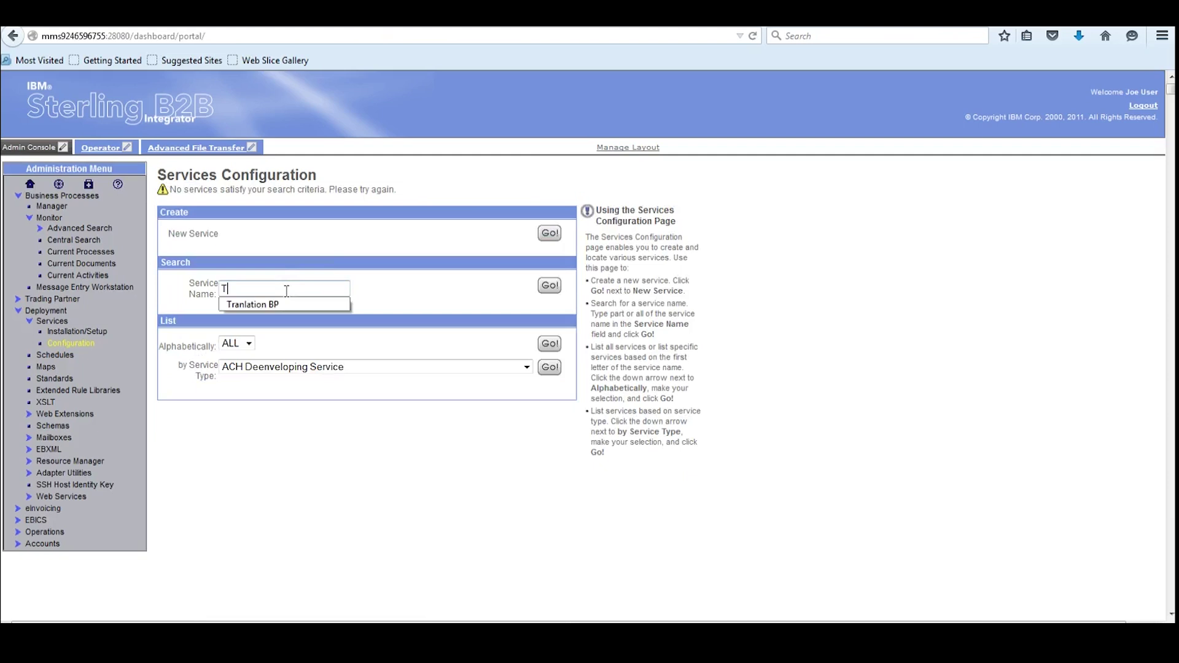
type("ranslation")
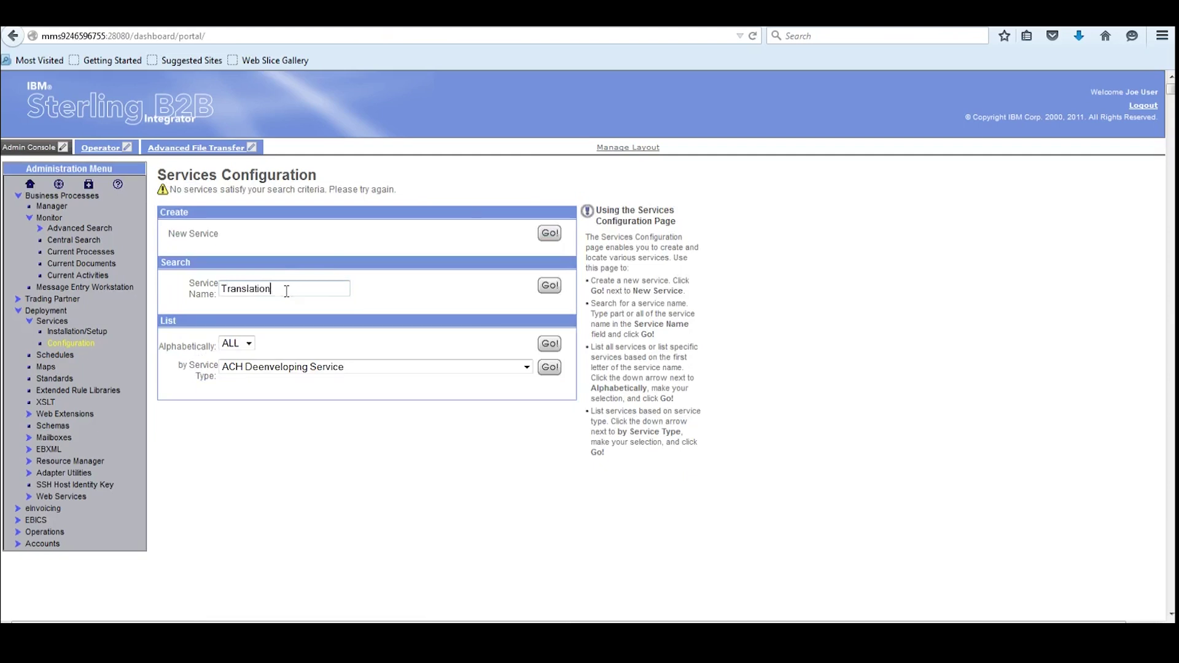
left_click(550, 286)
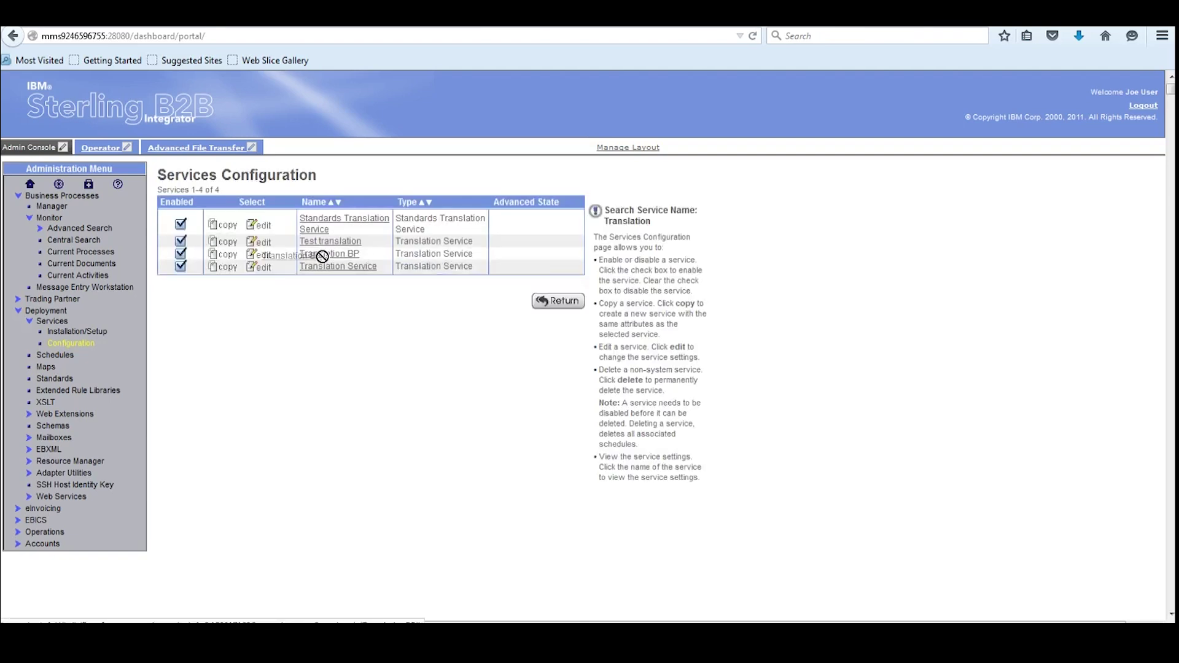
left_click_drag(371, 257, 352, 255)
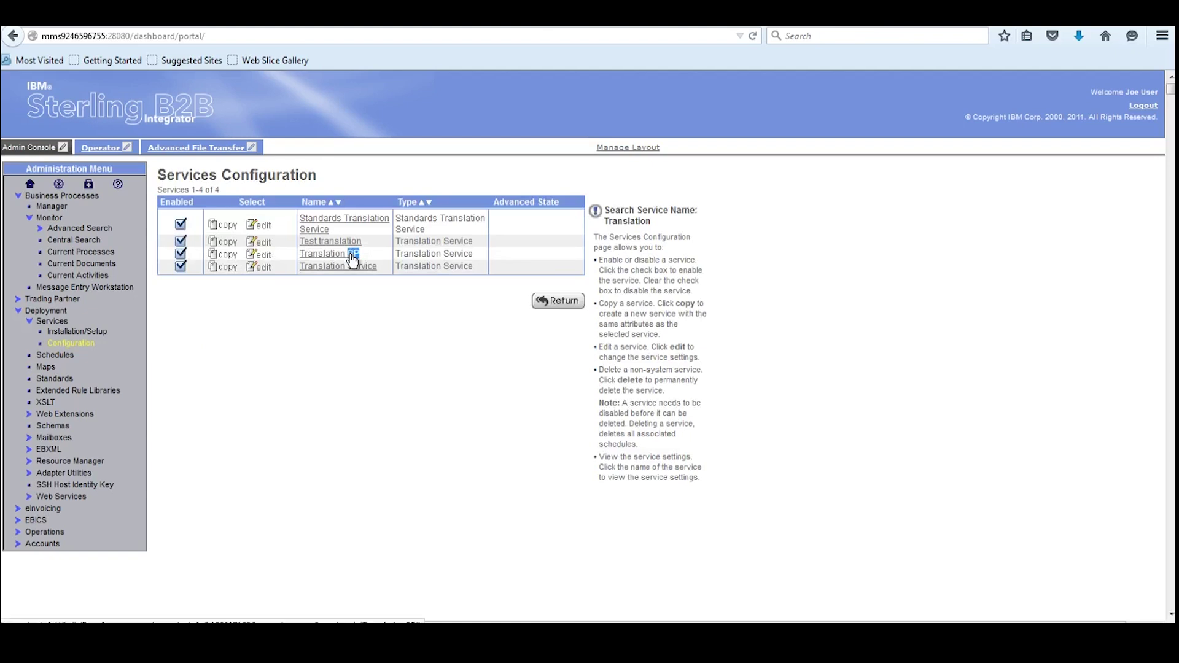
mouse_move(247, 632)
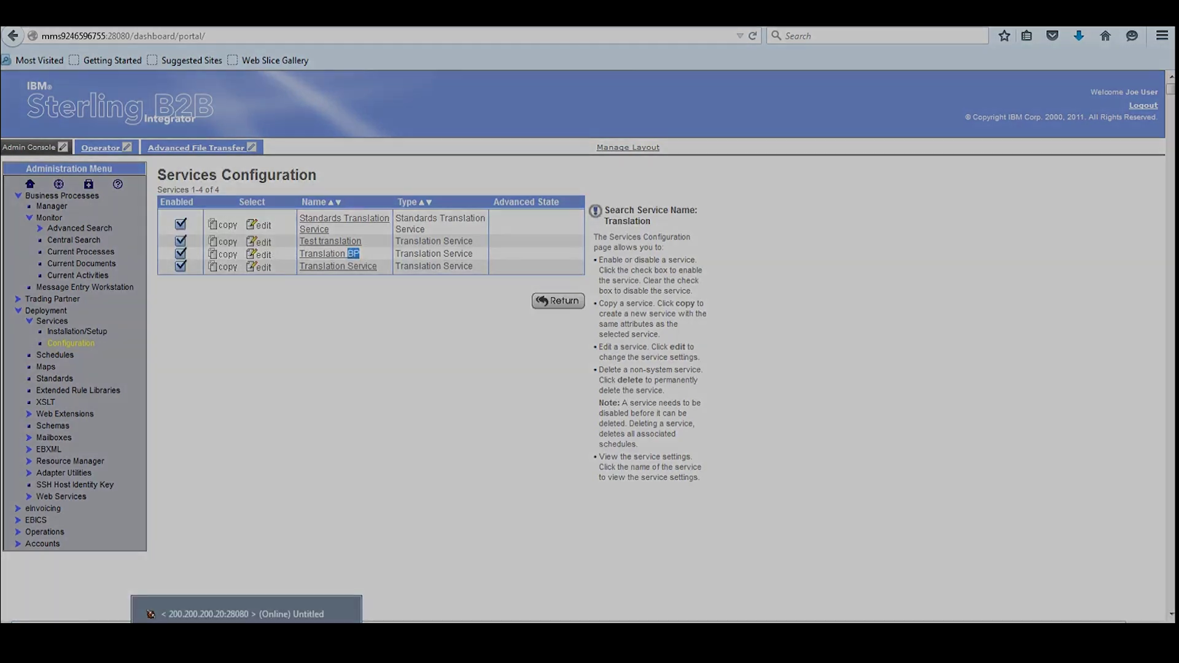